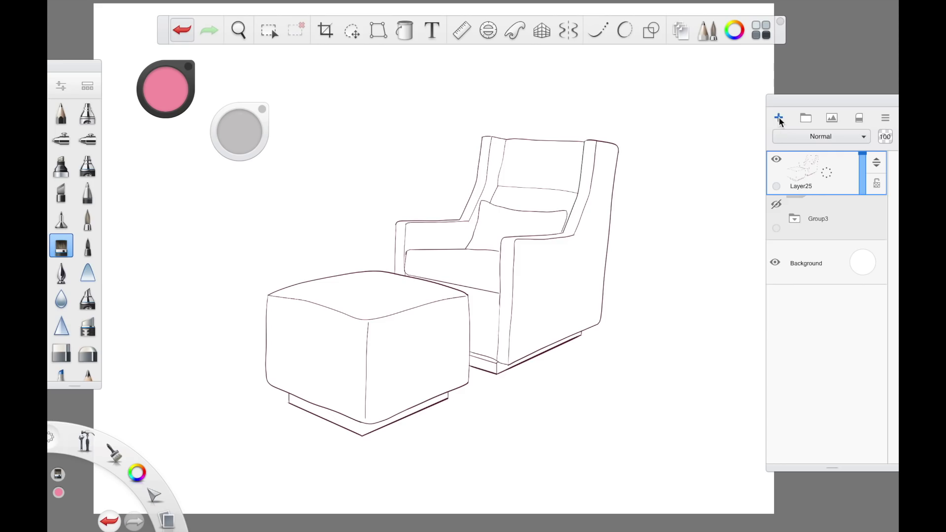
Step: Add a layer, select the armchair and ottoman silhouette with the Magic Wand, and paint it solid pink
{"action": "left_click", "coordinate": [778, 117]}
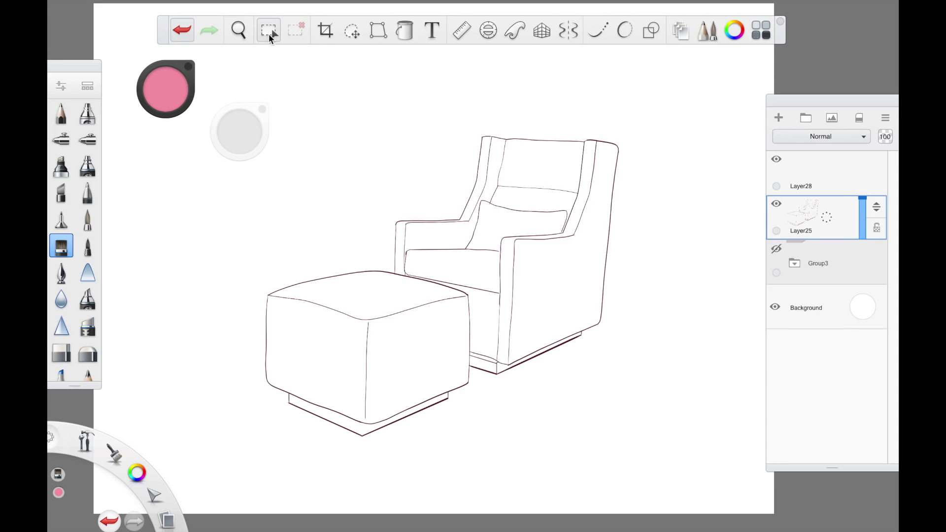
{"action": "left_click", "coordinate": [268, 30]}
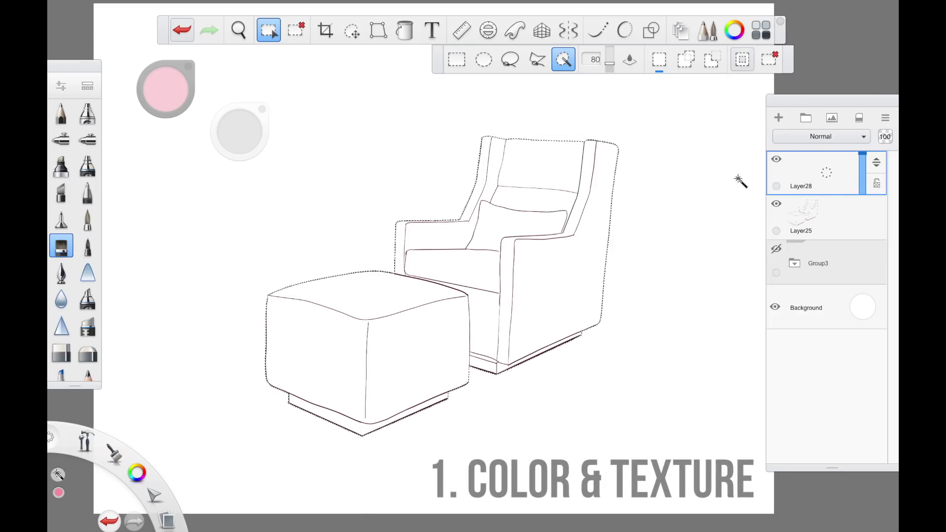
{"action": "left_click", "coordinate": [58, 252]}
{"action": "left_click_drag", "start_coordinate": [616, 148], "coordinate": [587, 126]}
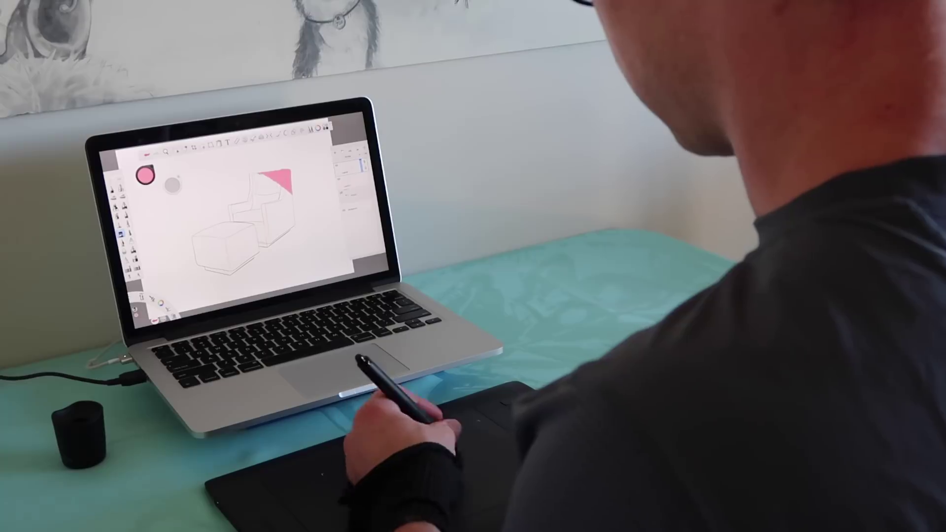
{"action": "mouse_move", "coordinate": [592, 148]}
{"action": "left_mouse_down"}
{"action": "mouse_move", "coordinate": [542, 143]}
{"action": "mouse_move", "coordinate": [493, 188]}
{"action": "mouse_move", "coordinate": [567, 222]}
{"action": "left_mouse_up"}
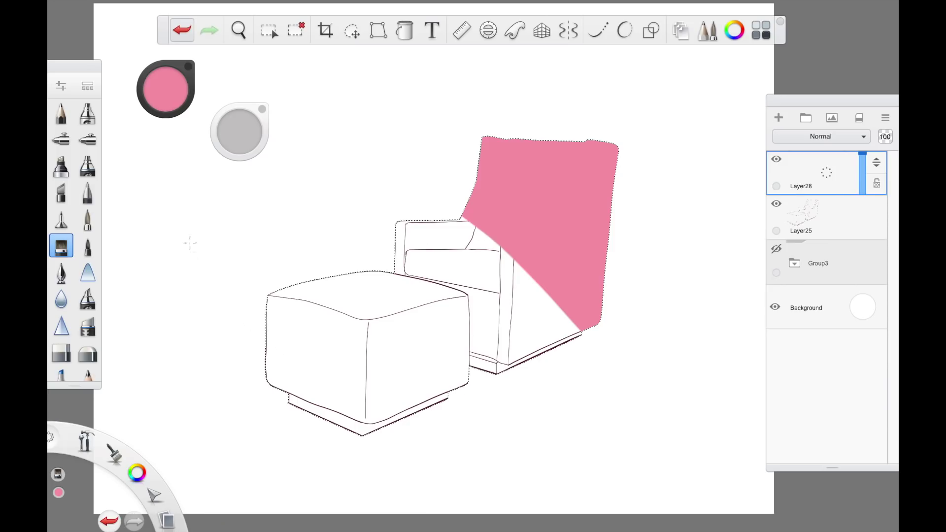
{"action": "left_click_drag", "start_coordinate": [184, 265], "coordinate": [343, 337]}
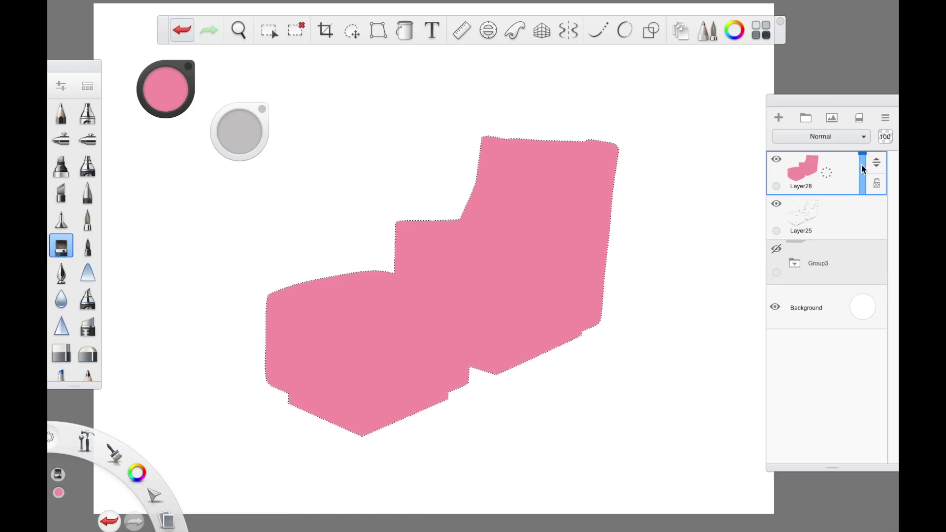
Step: Lock the pink layer's transparency and place the line-art layer above it
{"action": "left_click_drag", "start_coordinate": [863, 169], "coordinate": [863, 153]}
{"action": "left_click_drag", "start_coordinate": [838, 216], "coordinate": [838, 183]}
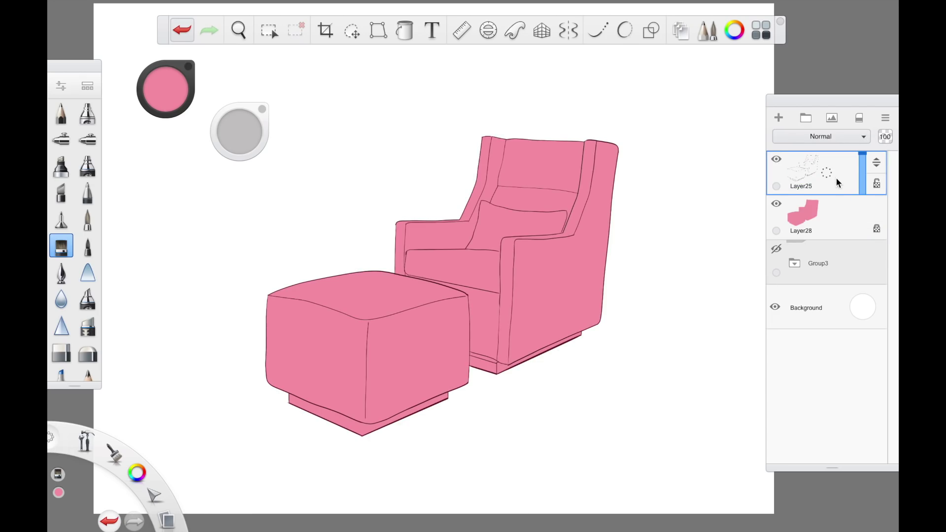
Step: Import the grey fabric image 75512.jpg from the Textures folder into the drawing
{"action": "left_click", "coordinate": [166, 6]}
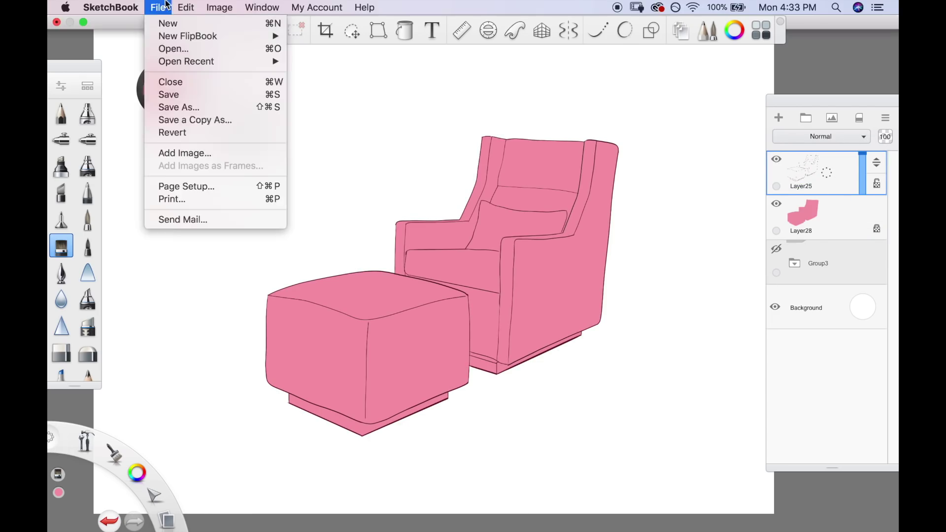
{"action": "left_click", "coordinate": [180, 153]}
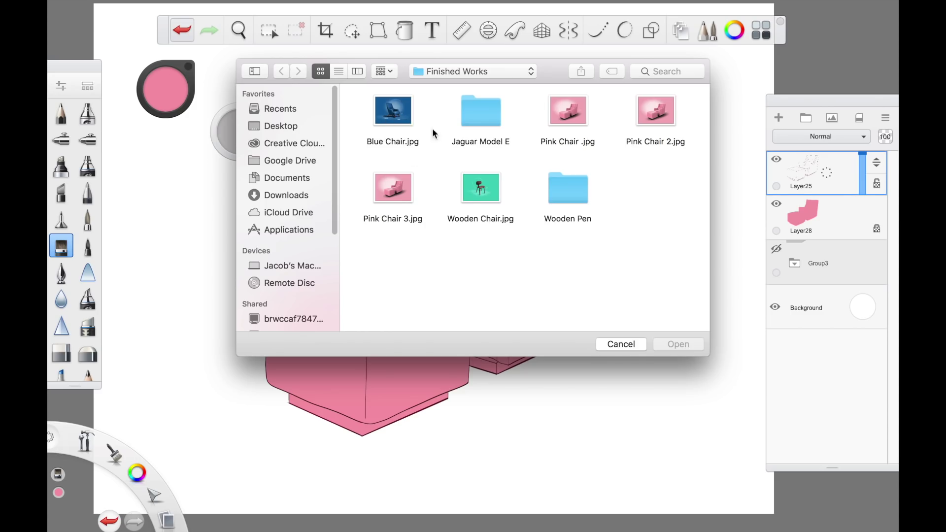
{"action": "left_click", "coordinate": [450, 72]}
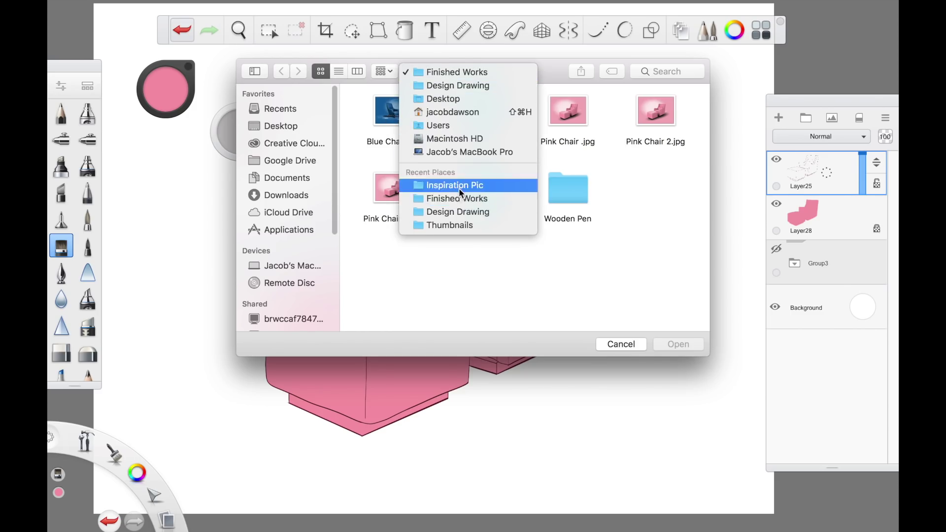
{"action": "left_click", "coordinate": [458, 212]}
{"action": "double_click", "coordinate": [647, 195]}
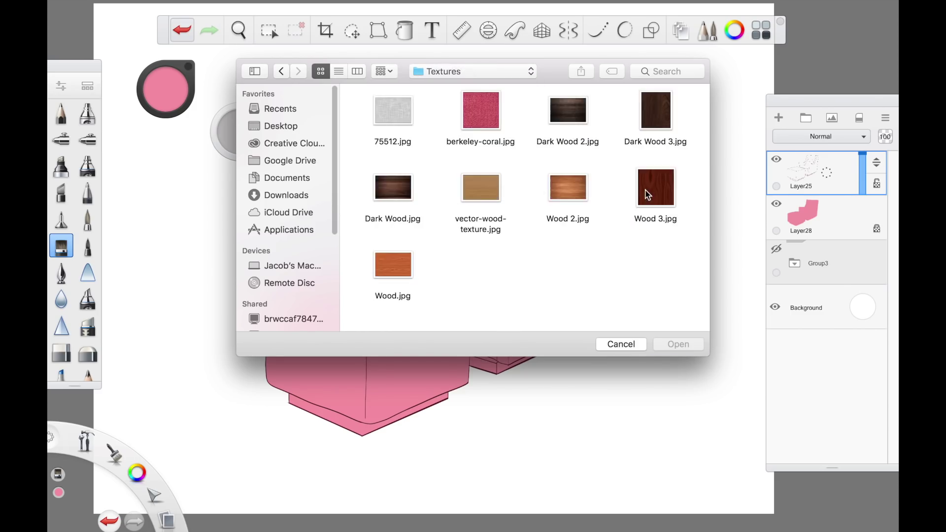
Step: Rotate and position the fabric image so it covers the ottoman's right front face
{"action": "left_click_drag", "start_coordinate": [415, 191], "coordinate": [393, 206]}
{"action": "left_click_drag", "start_coordinate": [393, 309], "coordinate": [372, 408]}
{"action": "left_click_drag", "start_coordinate": [389, 386], "coordinate": [405, 394]}
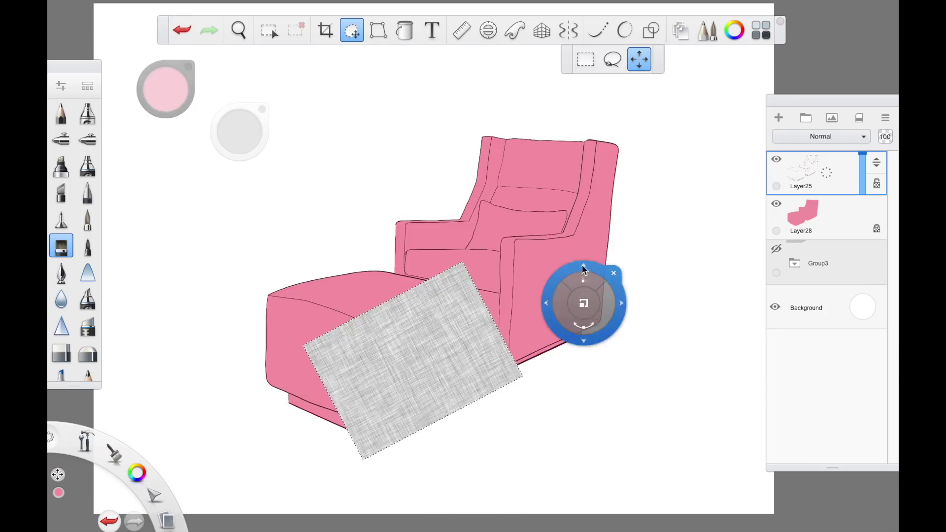
{"action": "key", "text": "Return"}
Step: Duplicate the fabric texture layer twice and hide both copies
{"action": "left_click_drag", "start_coordinate": [826, 172], "coordinate": [797, 146]}
{"action": "left_click_drag", "start_coordinate": [826, 173], "coordinate": [797, 146]}
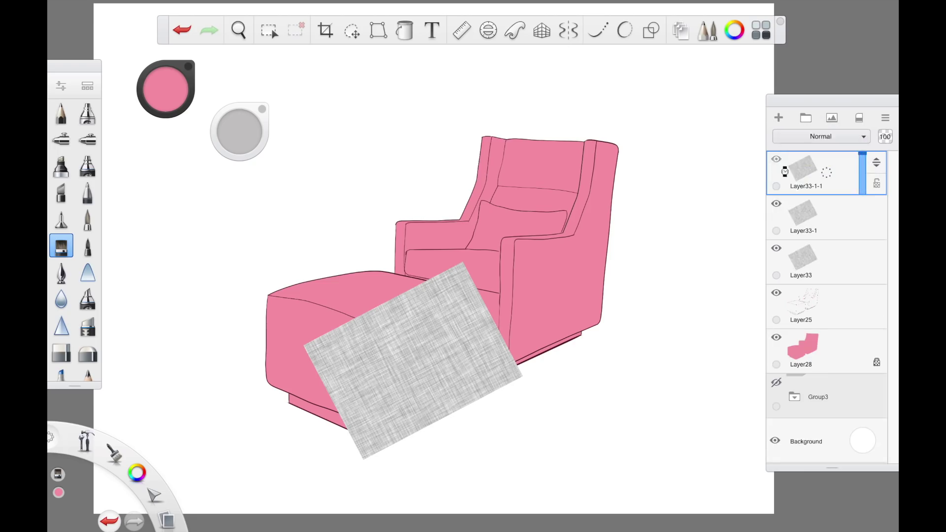
{"action": "left_click", "coordinate": [776, 159]}
{"action": "left_click", "coordinate": [776, 204]}
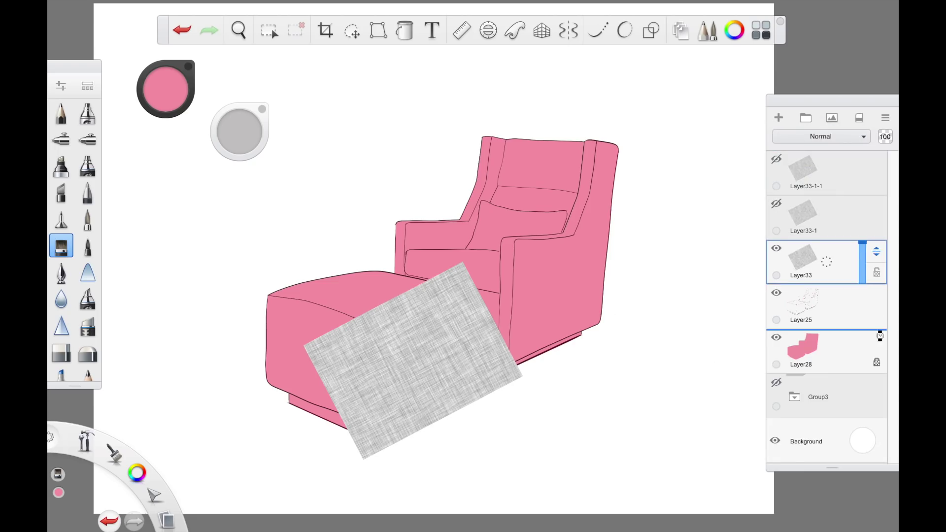
Step: Move the visible texture layer below the line art and erase the fabric outside the ottoman's right face
{"action": "left_click_drag", "start_coordinate": [880, 336], "coordinate": [880, 332]}
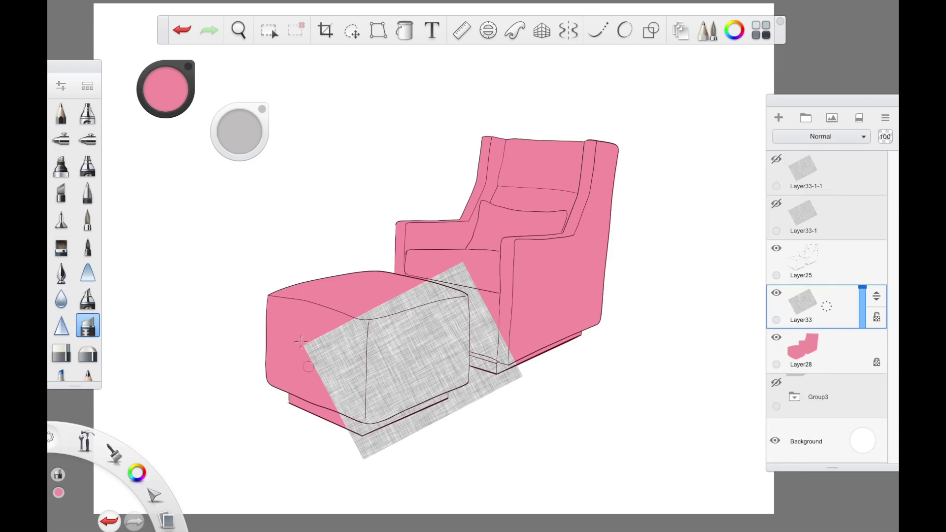
{"action": "left_click_drag", "start_coordinate": [321, 395], "coordinate": [358, 407]}
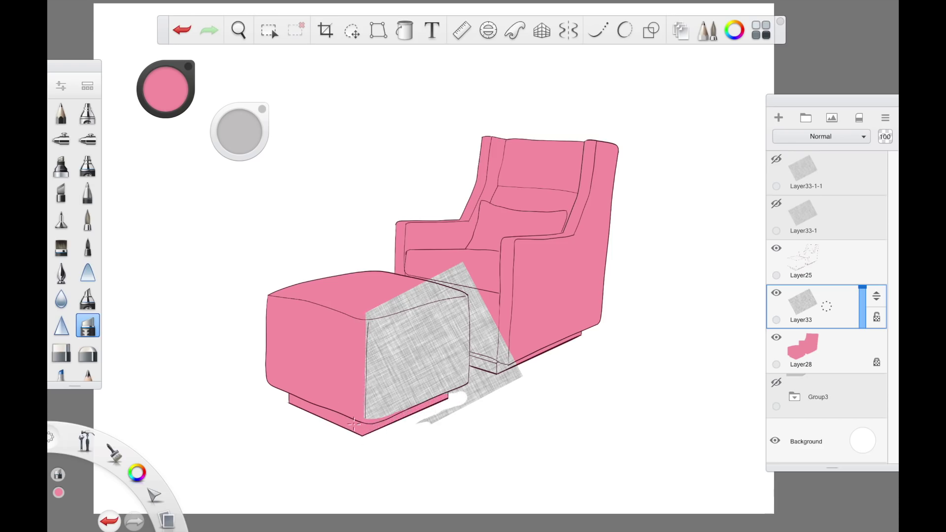
{"action": "key", "text": "ctrl+z"}
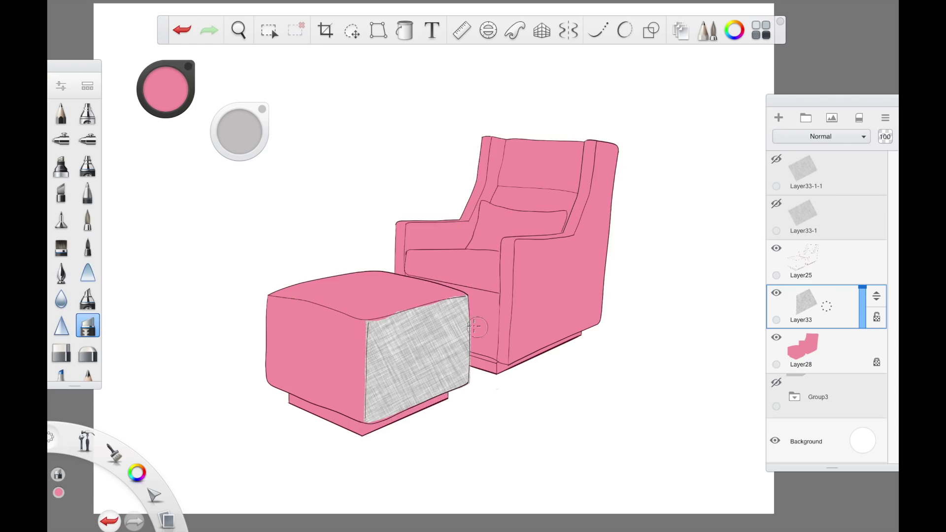
Step: Show the first texture copy, move it below the line art, and fit it over the ottoman's left face
{"action": "left_click", "coordinate": [777, 203]}
{"action": "left_click_drag", "start_coordinate": [877, 207], "coordinate": [876, 252]}
{"action": "left_click", "coordinate": [352, 31]}
{"action": "left_click_drag", "start_coordinate": [407, 380], "coordinate": [432, 345]}
{"action": "left_click_drag", "start_coordinate": [391, 342], "coordinate": [320, 336]}
{"action": "mouse_move", "coordinate": [362, 434]}
{"action": "left_mouse_down"}
{"action": "mouse_move", "coordinate": [268, 393]}
{"action": "mouse_move", "coordinate": [360, 258]}
{"action": "left_mouse_up"}
{"action": "key", "text": "ctrl+z"}
Step: Use the pink silhouette as a selection guide and erase excess fabric around the ottoman's left and top faces
{"action": "left_click", "coordinate": [809, 351]}
{"action": "left_click", "coordinate": [270, 30]}
{"action": "left_click", "coordinate": [808, 262]}
{"action": "left_click", "coordinate": [269, 30]}
{"action": "left_click", "coordinate": [808, 351]}
{"action": "left_click", "coordinate": [272, 29]}
{"action": "left_click", "coordinate": [316, 148]}
{"action": "left_click", "coordinate": [808, 261]}
{"action": "left_click_drag", "start_coordinate": [370, 313], "coordinate": [507, 380]}
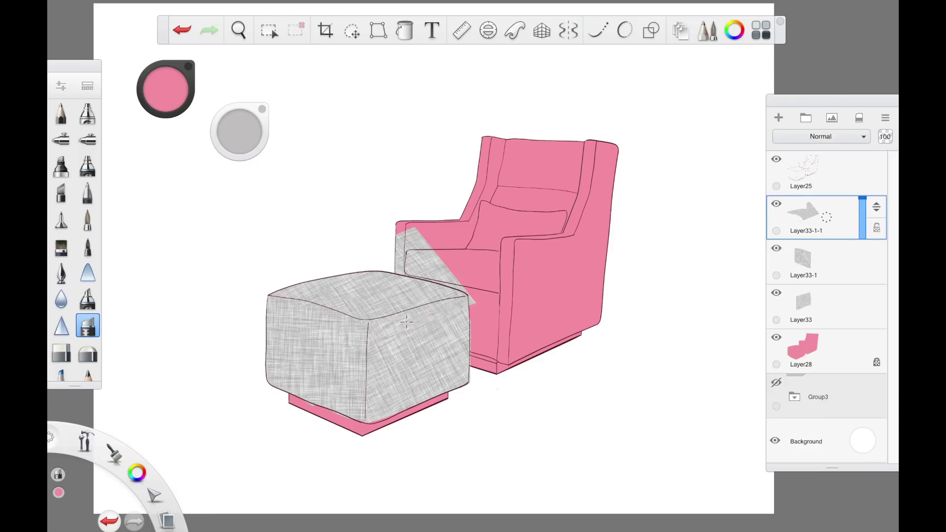
{"action": "mouse_move", "coordinate": [407, 246]}
{"action": "left_mouse_down"}
{"action": "mouse_move", "coordinate": [466, 291]}
{"action": "mouse_move", "coordinate": [468, 281]}
{"action": "left_mouse_up"}
Step: Cover the armchair with two side-by-side copies of the fabric texture and merge them into one layer
{"action": "key", "text": "super+v"}
{"action": "mouse_move", "coordinate": [468, 296]}
{"action": "left_mouse_down"}
{"action": "mouse_move", "coordinate": [526, 292]}
{"action": "mouse_move", "coordinate": [492, 299]}
{"action": "left_mouse_up"}
{"action": "left_click_drag", "start_coordinate": [807, 217], "coordinate": [806, 258]}
{"action": "left_click_drag", "start_coordinate": [544, 249], "coordinate": [398, 173]}
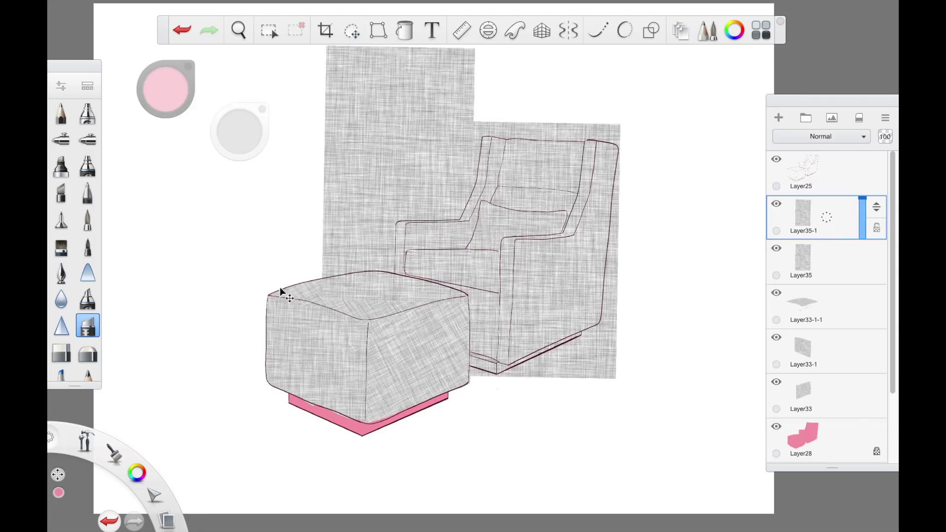
{"action": "left_click_drag", "start_coordinate": [806, 217], "coordinate": [806, 365]}
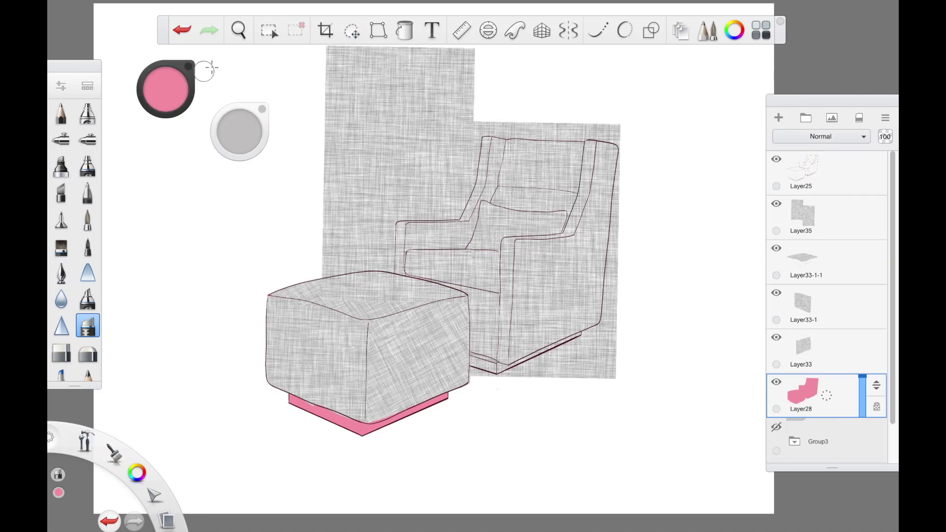
Step: Select the area outside the pink silhouette and erase the armchair texture that extends beyond the chair's outline
{"action": "left_click", "coordinate": [268, 32]}
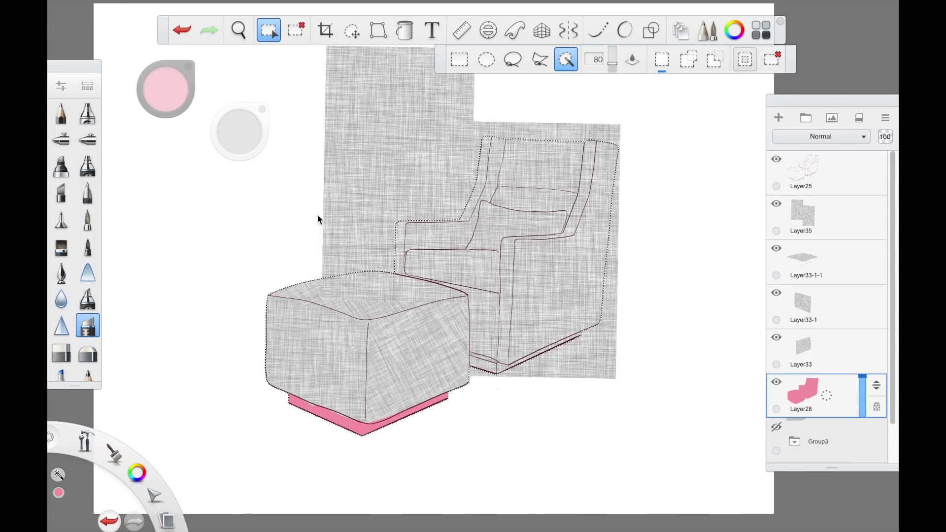
{"action": "left_click", "coordinate": [807, 217]}
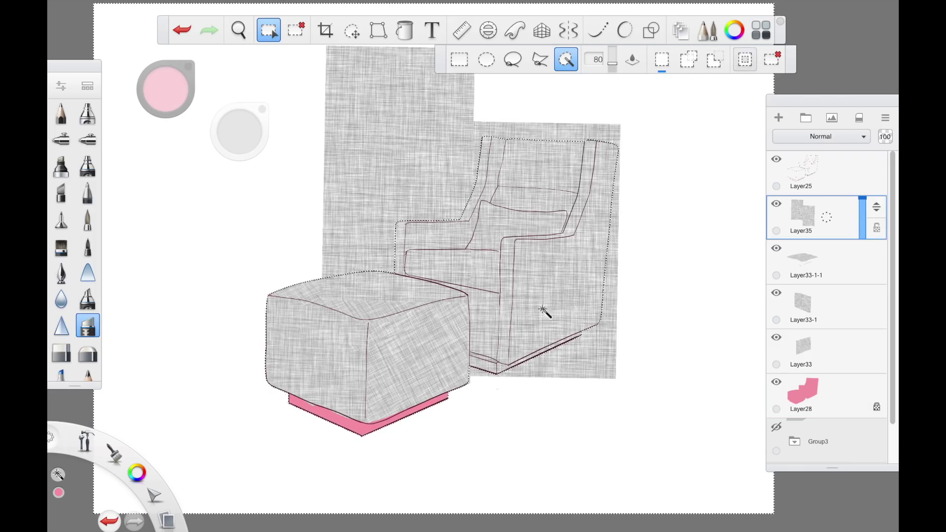
{"action": "left_click", "coordinate": [99, 326]}
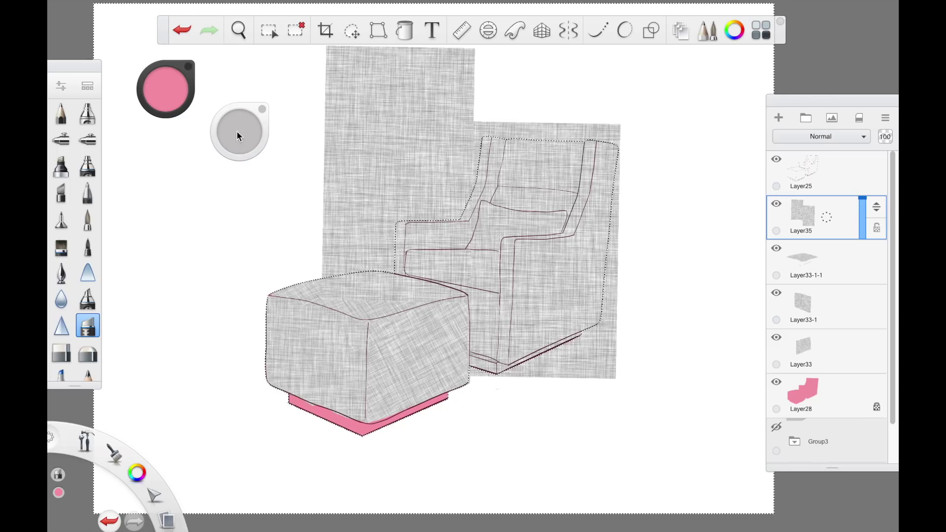
{"action": "mouse_move", "coordinate": [238, 135]}
{"action": "left_mouse_down"}
{"action": "mouse_move", "coordinate": [296, 9]}
{"action": "mouse_move", "coordinate": [313, 2]}
{"action": "left_mouse_up"}
{"action": "mouse_move", "coordinate": [333, 173]}
{"action": "left_mouse_down"}
{"action": "mouse_move", "coordinate": [322, 146]}
{"action": "mouse_move", "coordinate": [456, 141]}
{"action": "left_mouse_up"}
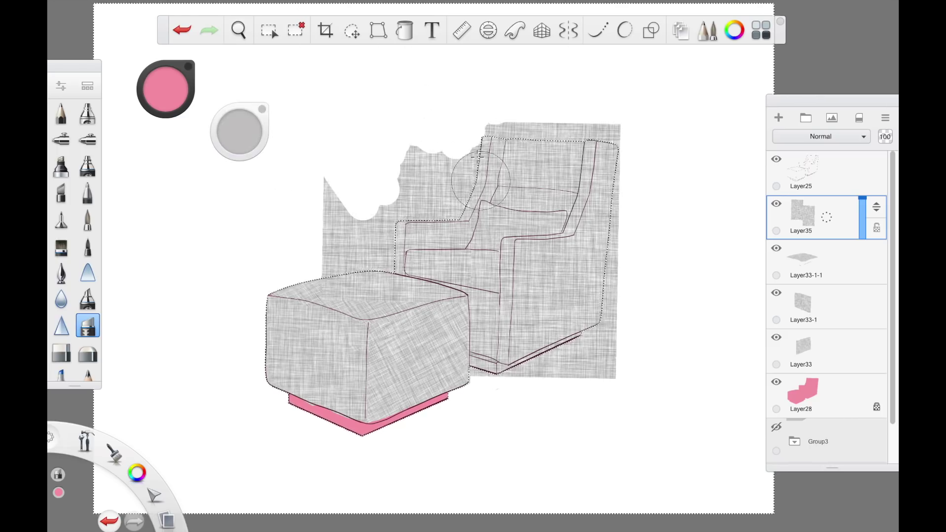
{"action": "mouse_move", "coordinate": [481, 180]}
{"action": "left_mouse_down"}
{"action": "mouse_move", "coordinate": [345, 256]}
{"action": "mouse_move", "coordinate": [591, 321]}
{"action": "mouse_move", "coordinate": [542, 131]}
{"action": "mouse_move", "coordinate": [488, 133]}
{"action": "left_mouse_up"}
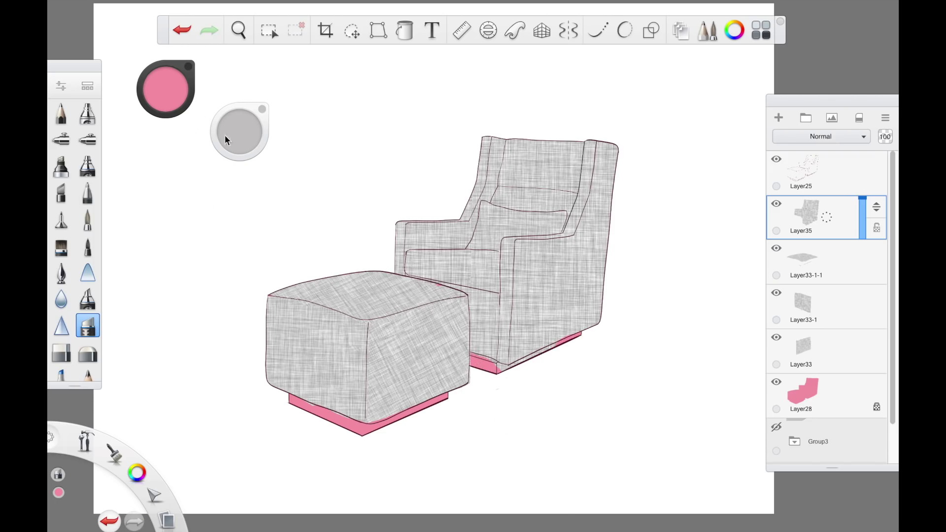
Step: Merge the armchair and ottoman fabric textures into a single layer
{"action": "left_click_drag", "start_coordinate": [827, 218], "coordinate": [826, 253]}
{"action": "left_click", "coordinate": [831, 217]}
{"action": "left_click", "coordinate": [785, 214]}
{"action": "left_click", "coordinate": [807, 212]}
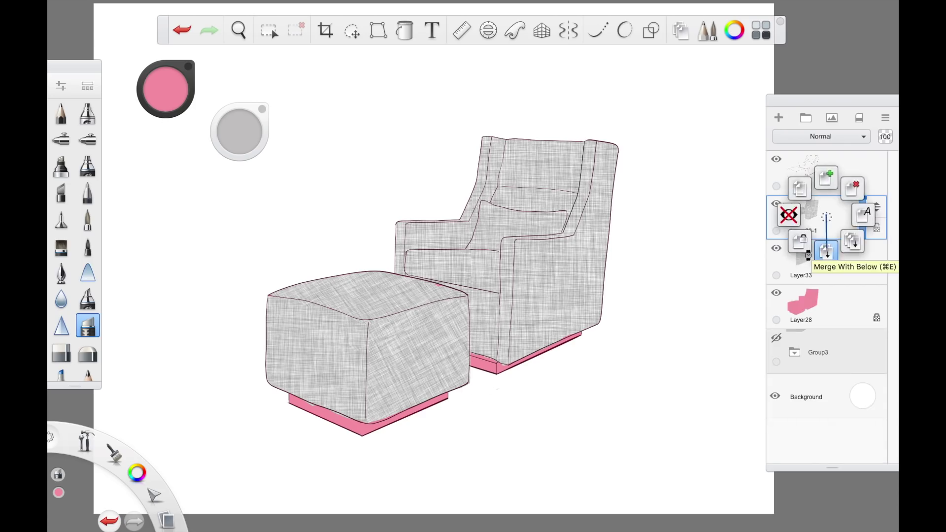
{"action": "left_click", "coordinate": [785, 214]}
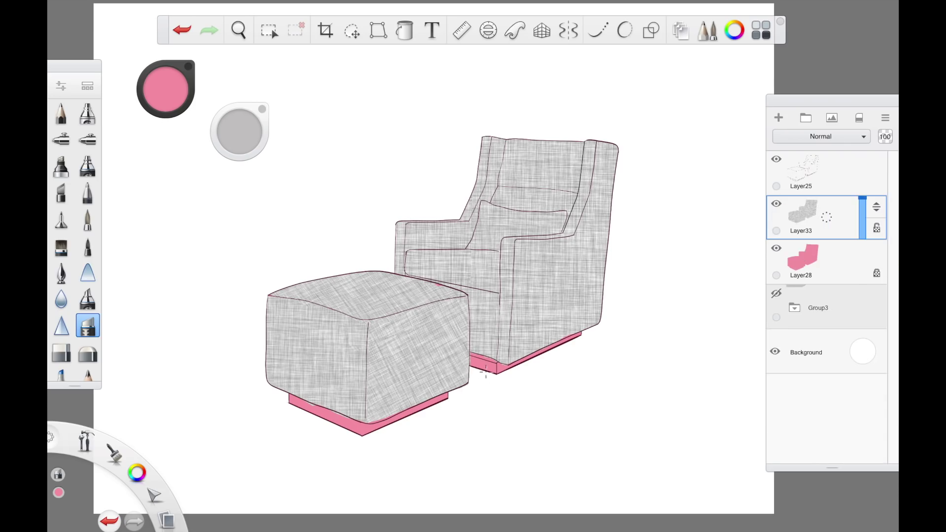
Step: Try Multiply and Linear Burn on the merged fabric layer, and settle on the Color Burn blend mode
{"action": "left_click", "coordinate": [801, 138]}
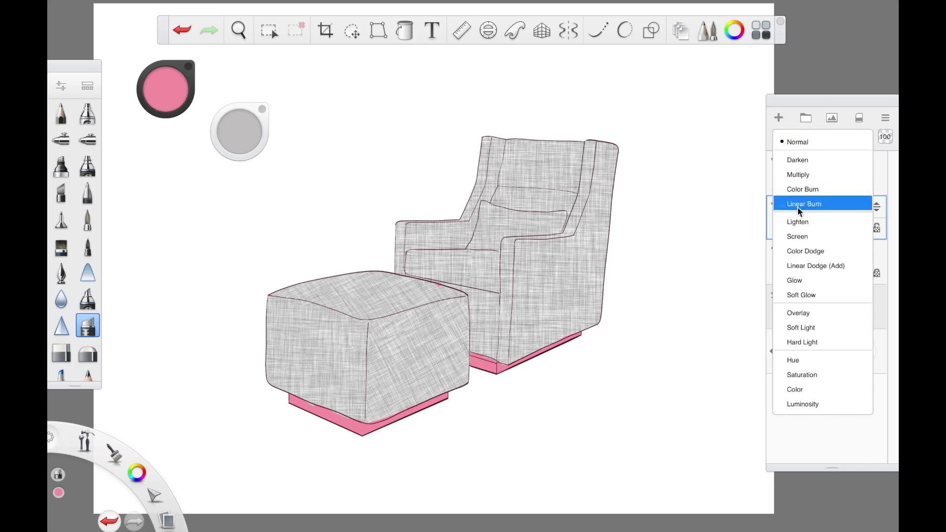
{"action": "left_click", "coordinate": [803, 172]}
{"action": "left_click", "coordinate": [802, 137]}
{"action": "left_click", "coordinate": [805, 203]}
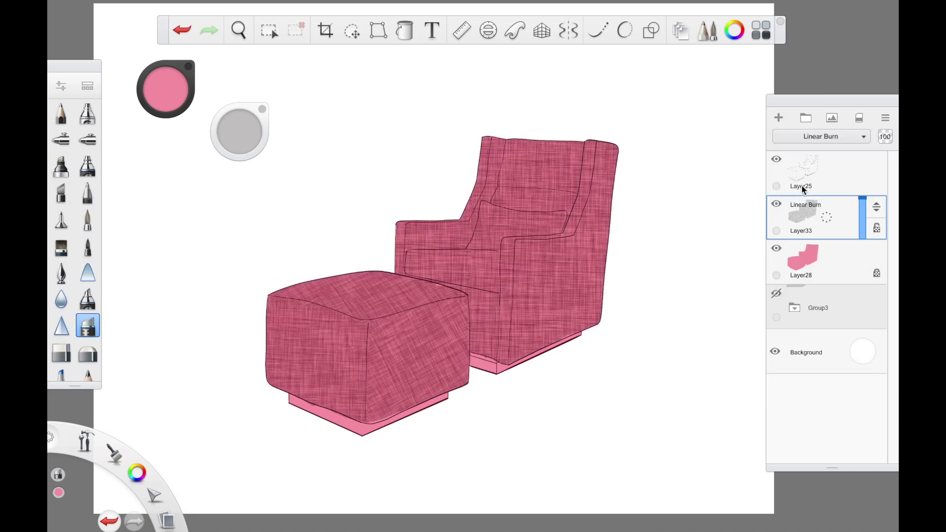
{"action": "left_click", "coordinate": [803, 136]}
{"action": "left_click", "coordinate": [804, 220]}
{"action": "left_click", "coordinate": [802, 137]}
{"action": "left_click", "coordinate": [804, 183]}
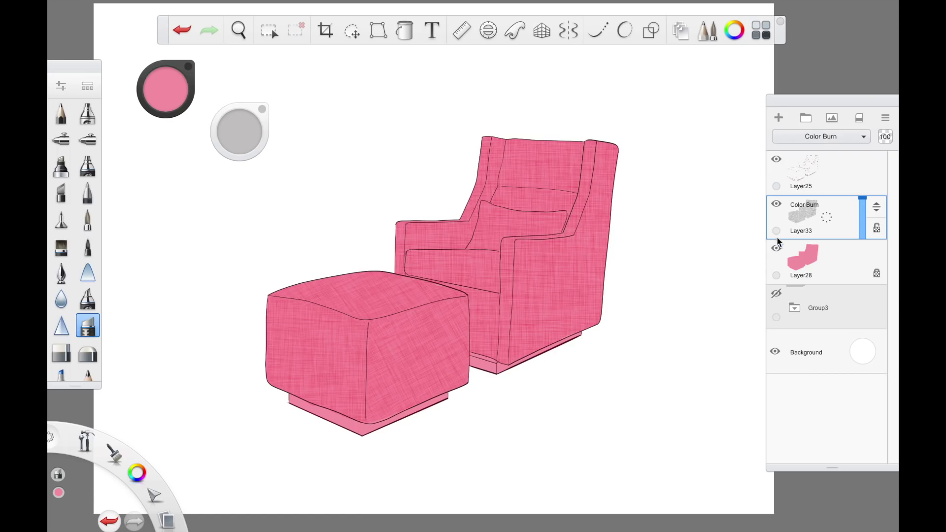
Step: Add a shadow layer between the texture and line art, select the furniture silhouette, and set the colour to black
{"action": "left_click", "coordinate": [779, 118]}
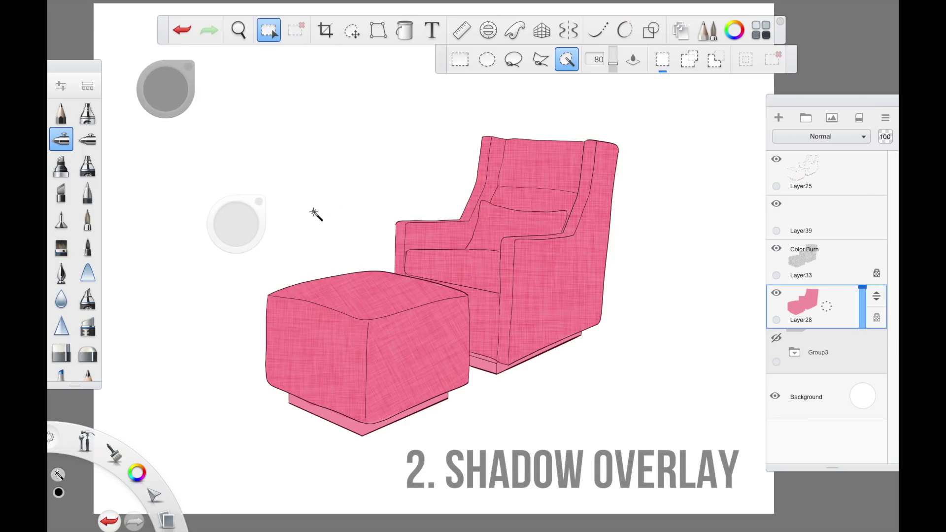
{"action": "left_click", "coordinate": [315, 212]}
{"action": "left_click", "coordinate": [746, 59]}
{"action": "left_click", "coordinate": [828, 222]}
{"action": "left_click", "coordinate": [171, 91]}
Step: Airbrush soft black shadows behind the ottoman, on both right-hand sides, and inside the armchair, undoing unwanted strokes
{"action": "left_click_drag", "start_coordinate": [486, 315], "coordinate": [491, 361]}
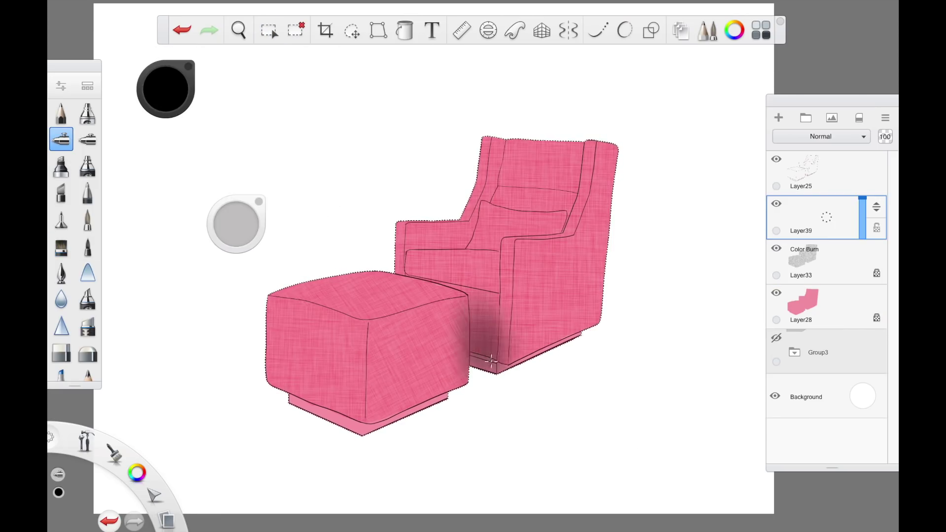
{"action": "left_click_drag", "start_coordinate": [237, 224], "coordinate": [254, 224]}
{"action": "left_click_drag", "start_coordinate": [518, 345], "coordinate": [598, 182]}
{"action": "left_click_drag", "start_coordinate": [510, 276], "coordinate": [508, 353]}
{"action": "mouse_move", "coordinate": [455, 316]}
{"action": "left_mouse_down"}
{"action": "mouse_move", "coordinate": [390, 374]}
{"action": "mouse_move", "coordinate": [448, 321]}
{"action": "mouse_move", "coordinate": [418, 343]}
{"action": "mouse_move", "coordinate": [394, 384]}
{"action": "left_mouse_up"}
{"action": "key", "text": "ctrl+z"}
{"action": "left_click_drag", "start_coordinate": [498, 162], "coordinate": [485, 207]}
{"action": "left_click_drag", "start_coordinate": [458, 232], "coordinate": [419, 247]}
{"action": "left_click_drag", "start_coordinate": [567, 227], "coordinate": [584, 158]}
{"action": "key", "text": "ctrl+z"}
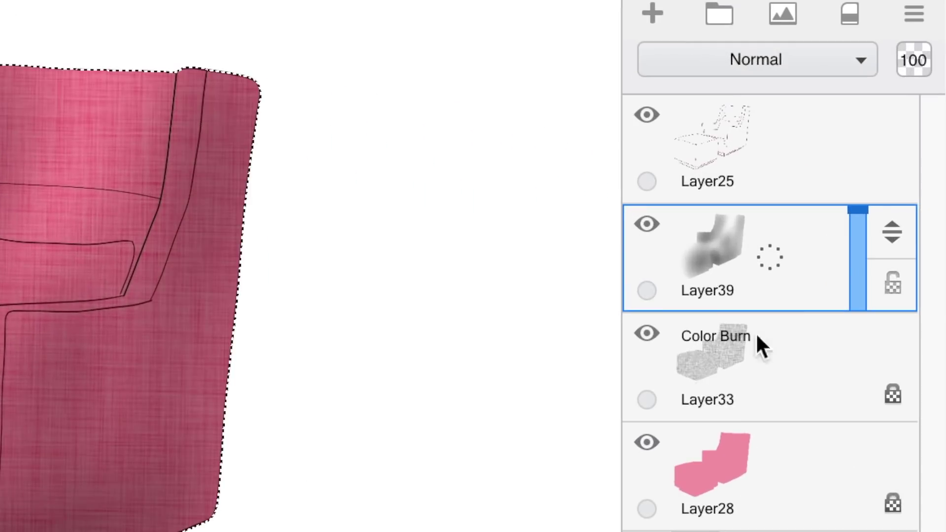
Step: Lower the shadow layer's opacity to 75 and erase shading from the pillow, ottoman's left face, seat, and chair's front edges
{"action": "left_click_drag", "start_coordinate": [858, 210], "coordinate": [858, 235]}
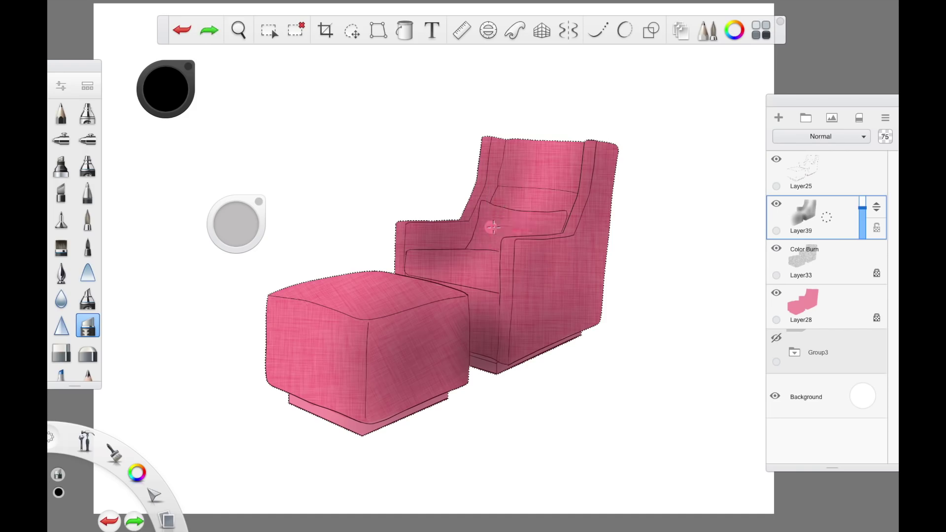
{"action": "mouse_move", "coordinate": [557, 220]}
{"action": "left_mouse_down"}
{"action": "mouse_move", "coordinate": [490, 224]}
{"action": "mouse_move", "coordinate": [473, 247]}
{"action": "left_mouse_up"}
{"action": "left_click", "coordinate": [87, 352]}
{"action": "mouse_move", "coordinate": [351, 326]}
{"action": "left_mouse_down"}
{"action": "mouse_move", "coordinate": [349, 407]}
{"action": "mouse_move", "coordinate": [359, 414]}
{"action": "left_mouse_up"}
{"action": "mouse_move", "coordinate": [237, 225]}
{"action": "left_mouse_down"}
{"action": "mouse_move", "coordinate": [249, 162]}
{"action": "mouse_move", "coordinate": [239, 217]}
{"action": "left_mouse_up"}
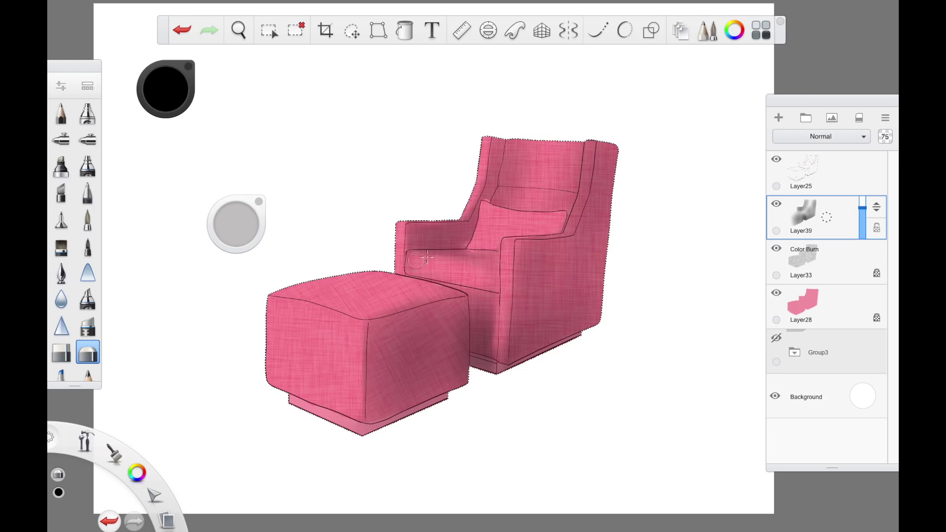
{"action": "left_click_drag", "start_coordinate": [504, 321], "coordinate": [502, 365]}
{"action": "left_click_drag", "start_coordinate": [516, 143], "coordinate": [511, 191]}
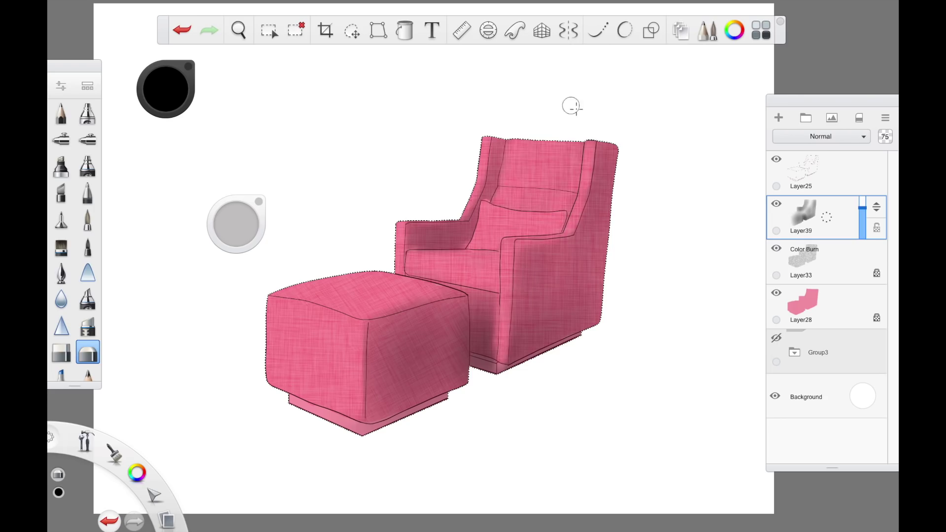
Step: Add a second shadow layer, readjust the first one's opacity, and airbrush black shadows behind the ottoman, inside the armchair, and beside the pillow
{"action": "left_click_drag", "start_coordinate": [497, 323], "coordinate": [484, 297]}
{"action": "left_click", "coordinate": [779, 118]}
{"action": "left_click", "coordinate": [839, 266]}
{"action": "mouse_move", "coordinate": [862, 252]}
{"action": "left_mouse_down"}
{"action": "mouse_move", "coordinate": [860, 233]}
{"action": "mouse_move", "coordinate": [861, 259]}
{"action": "left_mouse_up"}
{"action": "left_click", "coordinate": [828, 217]}
{"action": "left_click", "coordinate": [62, 139]}
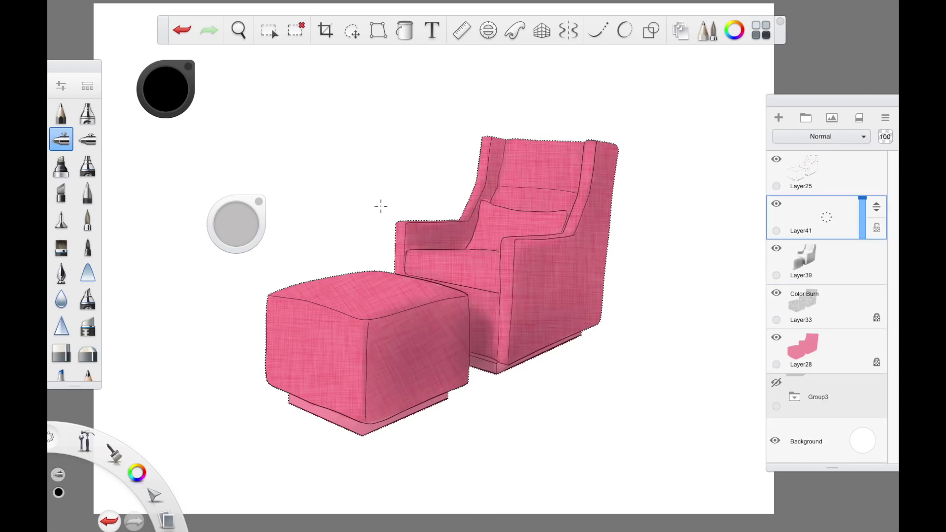
{"action": "mouse_move", "coordinate": [494, 348]}
{"action": "left_mouse_down"}
{"action": "mouse_move", "coordinate": [482, 320]}
{"action": "mouse_move", "coordinate": [517, 345]}
{"action": "left_mouse_up"}
{"action": "mouse_move", "coordinate": [490, 120]}
{"action": "left_mouse_down"}
{"action": "mouse_move", "coordinate": [453, 237]}
{"action": "mouse_move", "coordinate": [495, 177]}
{"action": "left_mouse_up"}
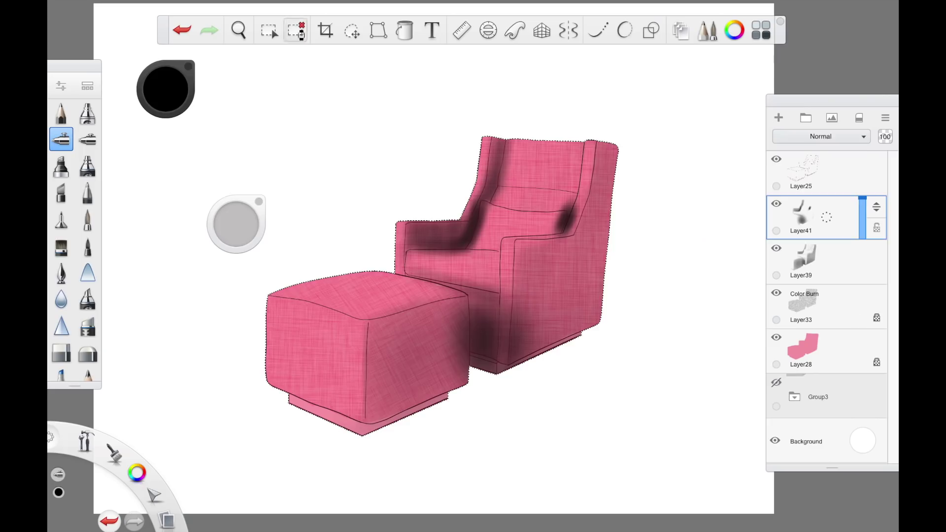
Step: Select the furniture bases, import Dark Wood 3.jpg, and position the wood texture over the ottoman and armchair bases
{"action": "left_click", "coordinate": [269, 30]}
{"action": "left_click", "coordinate": [483, 365]}
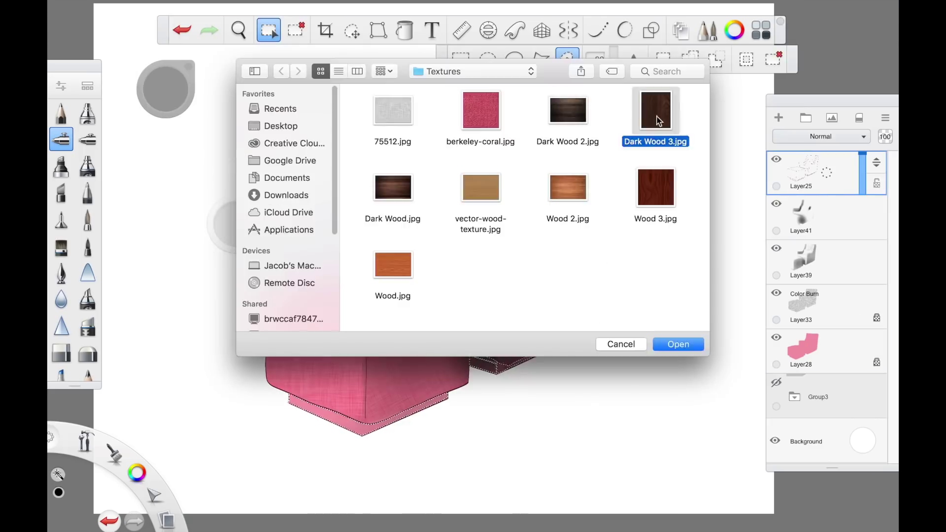
{"action": "left_click_drag", "start_coordinate": [342, 355], "coordinate": [306, 444]}
{"action": "left_click", "coordinate": [830, 175]}
{"action": "mouse_move", "coordinate": [501, 397]}
{"action": "left_mouse_down"}
{"action": "mouse_move", "coordinate": [554, 317]}
{"action": "mouse_move", "coordinate": [539, 306]}
{"action": "left_mouse_up"}
{"action": "left_click_drag", "start_coordinate": [826, 173], "coordinate": [826, 209]}
Step: Select both furniture bases from the line art, erase the wood texture outside them, and clear the selection
{"action": "left_click", "coordinate": [268, 30]}
{"action": "mouse_move", "coordinate": [862, 154]}
{"action": "left_mouse_down"}
{"action": "mouse_move", "coordinate": [863, 182]}
{"action": "mouse_move", "coordinate": [862, 154]}
{"action": "left_mouse_up"}
{"action": "left_click", "coordinate": [830, 217]}
{"action": "left_click", "coordinate": [327, 415]}
{"action": "left_click", "coordinate": [483, 365]}
{"action": "left_click", "coordinate": [502, 370]}
{"action": "left_click", "coordinate": [818, 185]}
{"action": "left_click", "coordinate": [747, 59]}
{"action": "left_click", "coordinate": [87, 326]}
{"action": "mouse_move", "coordinate": [291, 365]}
{"action": "left_mouse_down"}
{"action": "mouse_move", "coordinate": [399, 434]}
{"action": "mouse_move", "coordinate": [265, 386]}
{"action": "left_mouse_up"}
{"action": "mouse_move", "coordinate": [862, 155]}
{"action": "left_mouse_down"}
{"action": "mouse_move", "coordinate": [862, 163]}
{"action": "mouse_move", "coordinate": [862, 154]}
{"action": "left_mouse_up"}
{"action": "left_click", "coordinate": [296, 30]}
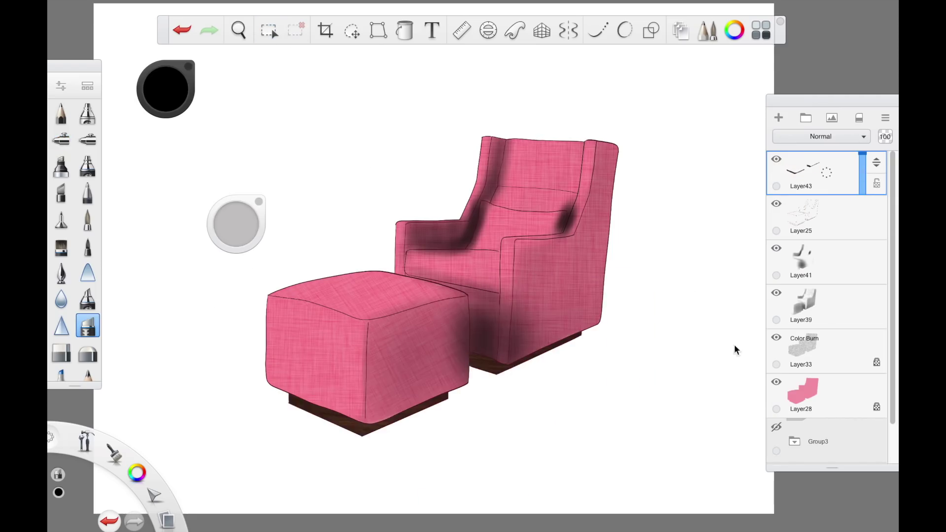
Step: Select the furniture silhouette by inverting the background selection, and airbrush more shadow near the seat on the second shadow layer
{"action": "left_click", "coordinate": [269, 30]}
{"action": "left_click", "coordinate": [831, 216]}
{"action": "left_click", "coordinate": [691, 296]}
{"action": "left_click", "coordinate": [747, 60]}
{"action": "left_click", "coordinate": [827, 262]}
{"action": "left_click", "coordinate": [61, 140]}
{"action": "left_click_drag", "start_coordinate": [407, 272], "coordinate": [409, 249]}
Step: Erase shadow overspill from the pillow, backrest, and top of the seat cushion, undoing one unwanted stroke
{"action": "left_click", "coordinate": [87, 326]}
{"action": "scroll", "coordinate": [457, 268], "scroll_direction": "up", "scroll_amount": 5}
{"action": "mouse_move", "coordinate": [485, 217]}
{"action": "left_mouse_down"}
{"action": "mouse_move", "coordinate": [446, 301]}
{"action": "mouse_move", "coordinate": [471, 254]}
{"action": "mouse_move", "coordinate": [456, 303]}
{"action": "left_mouse_up"}
{"action": "key", "text": "ctrl+z"}
{"action": "left_click_drag", "start_coordinate": [653, 227], "coordinate": [636, 266]}
{"action": "left_click", "coordinate": [87, 352]}
{"action": "left_click_drag", "start_coordinate": [535, 94], "coordinate": [518, 197]}
{"action": "left_click_drag", "start_coordinate": [451, 316], "coordinate": [352, 315]}
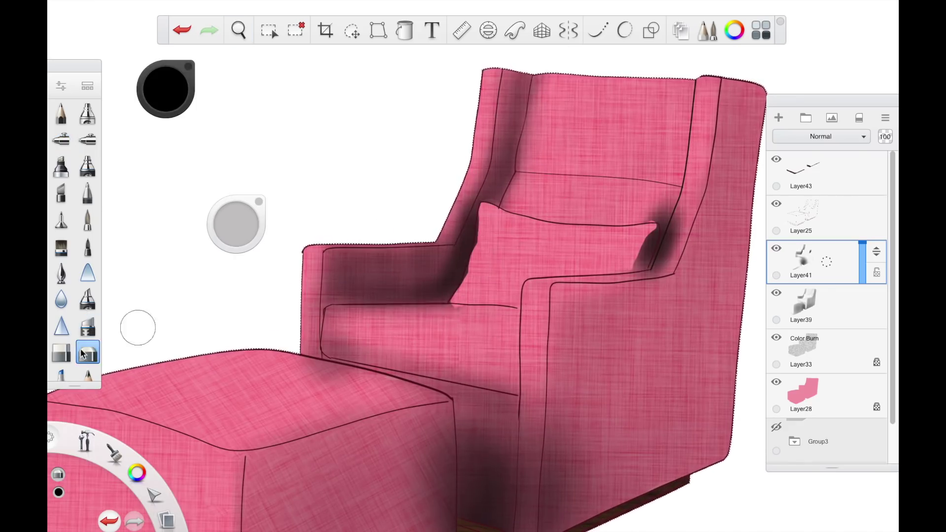
Step: Erase the dark overspill from the seat cushion, left armrest front, and the ottoman's rear edge
{"action": "left_click", "coordinate": [61, 352]}
{"action": "left_click_drag", "start_coordinate": [451, 316], "coordinate": [331, 337]}
{"action": "mouse_move", "coordinate": [312, 256]}
{"action": "left_mouse_down"}
{"action": "mouse_move", "coordinate": [310, 346]}
{"action": "mouse_move", "coordinate": [498, 370]}
{"action": "left_mouse_up"}
{"action": "left_click_drag", "start_coordinate": [310, 370], "coordinate": [357, 379]}
{"action": "left_click", "coordinate": [88, 353]}
{"action": "left_click_drag", "start_coordinate": [341, 350], "coordinate": [507, 382]}
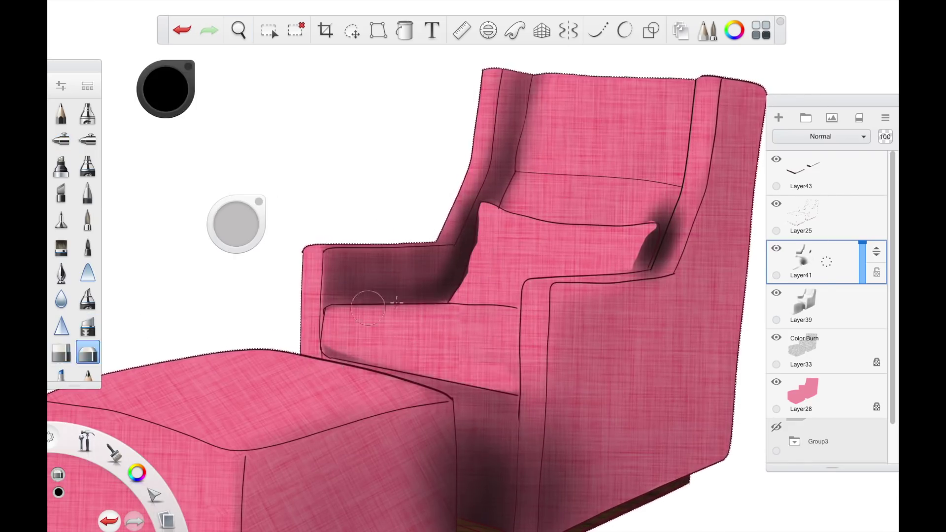
Step: Trim the shadow beside the pillow's right end to follow the inner edge of the armchair's wing
{"action": "left_click_drag", "start_coordinate": [649, 235], "coordinate": [633, 269]}
{"action": "left_click_drag", "start_coordinate": [658, 204], "coordinate": [678, 261]}
{"action": "left_click", "coordinate": [88, 326]}
{"action": "left_click_drag", "start_coordinate": [684, 212], "coordinate": [663, 266]}
{"action": "left_click_drag", "start_coordinate": [473, 399], "coordinate": [379, 241]}
Step: Erase shadow overspill from the armchair's front edge and the ottoman's side, undoing one unwanted stroke
{"action": "left_click", "coordinate": [88, 353]}
{"action": "left_click_drag", "start_coordinate": [483, 252], "coordinate": [456, 377]}
{"action": "left_click", "coordinate": [88, 326]}
{"action": "mouse_move", "coordinate": [414, 230]}
{"action": "left_mouse_down"}
{"action": "mouse_move", "coordinate": [335, 256]}
{"action": "mouse_move", "coordinate": [349, 390]}
{"action": "left_mouse_up"}
{"action": "key", "text": "ctrl+z"}
{"action": "left_click_drag", "start_coordinate": [328, 264], "coordinate": [326, 382]}
{"action": "left_click_drag", "start_coordinate": [180, 498], "coordinate": [299, 446]}
{"action": "key", "text": "space"}
{"action": "left_click_drag", "start_coordinate": [380, 237], "coordinate": [346, 296]}
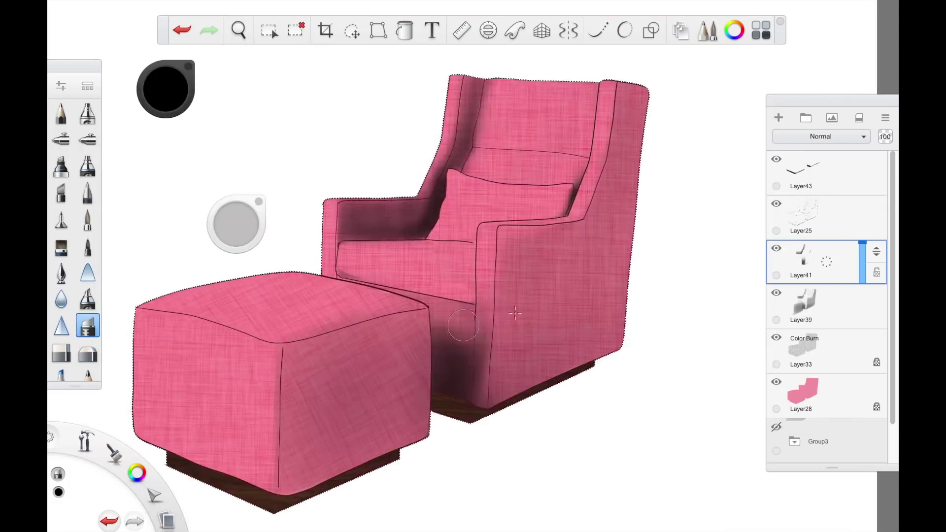
Step: Lower the second shadow layer's opacity, add a third shadow layer, and airbrush black along the armchair's left inner side
{"action": "left_click_drag", "start_coordinate": [863, 244], "coordinate": [863, 270]}
{"action": "left_click", "coordinate": [779, 117]}
{"action": "left_click", "coordinate": [61, 139]}
{"action": "key", "text": "space"}
{"action": "left_click_drag", "start_coordinate": [380, 238], "coordinate": [412, 263]}
{"action": "mouse_move", "coordinate": [489, 163]}
{"action": "left_mouse_down"}
{"action": "mouse_move", "coordinate": [449, 279]}
{"action": "mouse_move", "coordinate": [269, 291]}
{"action": "left_mouse_up"}
{"action": "key", "text": "space"}
{"action": "left_click_drag", "start_coordinate": [477, 186], "coordinate": [497, 221]}
{"action": "mouse_move", "coordinate": [500, 106]}
{"action": "left_mouse_down"}
{"action": "mouse_move", "coordinate": [454, 249]}
{"action": "mouse_move", "coordinate": [503, 153]}
{"action": "left_mouse_up"}
{"action": "key", "text": "space"}
{"action": "left_click_drag", "start_coordinate": [480, 242], "coordinate": [513, 284]}
Step: Airbrush black shadows along the backrest's right inner edge and on the armchair's front panel behind the ottoman
{"action": "left_click_drag", "start_coordinate": [563, 118], "coordinate": [538, 249]}
{"action": "left_click_drag", "start_coordinate": [444, 362], "coordinate": [434, 402]}
{"action": "left_click_drag", "start_coordinate": [424, 350], "coordinate": [416, 424]}
{"action": "left_click_drag", "start_coordinate": [311, 305], "coordinate": [436, 335]}
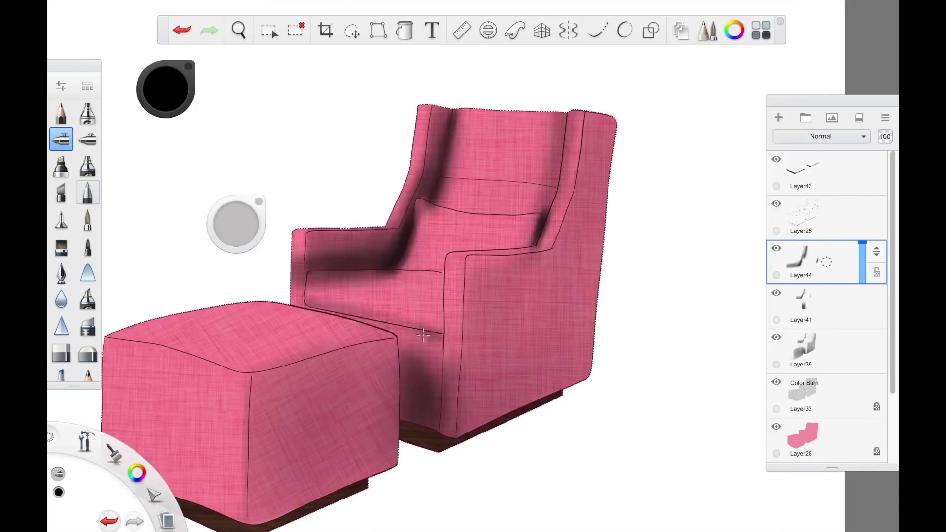
Step: Lower the third shadow layer's opacity to 63 and erase overspill from the seat cushion, left armrest, and right wing
{"action": "left_click_drag", "start_coordinate": [389, 232], "coordinate": [364, 257]}
{"action": "left_click", "coordinate": [88, 326]}
{"action": "left_click_drag", "start_coordinate": [406, 281], "coordinate": [320, 286]}
{"action": "left_click_drag", "start_coordinate": [863, 242], "coordinate": [863, 258]}
{"action": "left_click_drag", "start_coordinate": [297, 254], "coordinate": [297, 299]}
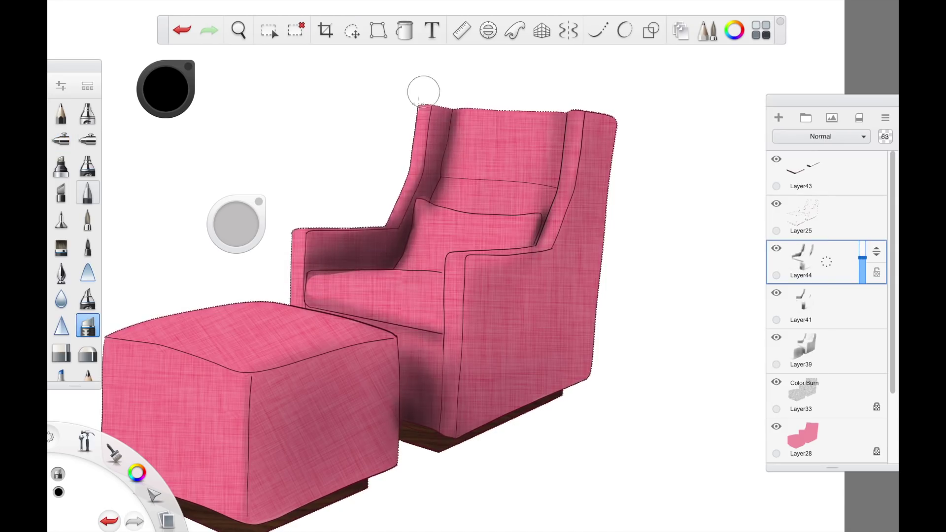
{"action": "left_click_drag", "start_coordinate": [394, 220], "coordinate": [360, 224]}
{"action": "left_click_drag", "start_coordinate": [551, 241], "coordinate": [572, 145]}
{"action": "left_click", "coordinate": [87, 352]}
{"action": "left_click", "coordinate": [88, 326]}
Step: Trim the remaining shadow overspill along the seat cushion's top edge and the pillow's left edge
{"action": "key", "text": "space"}
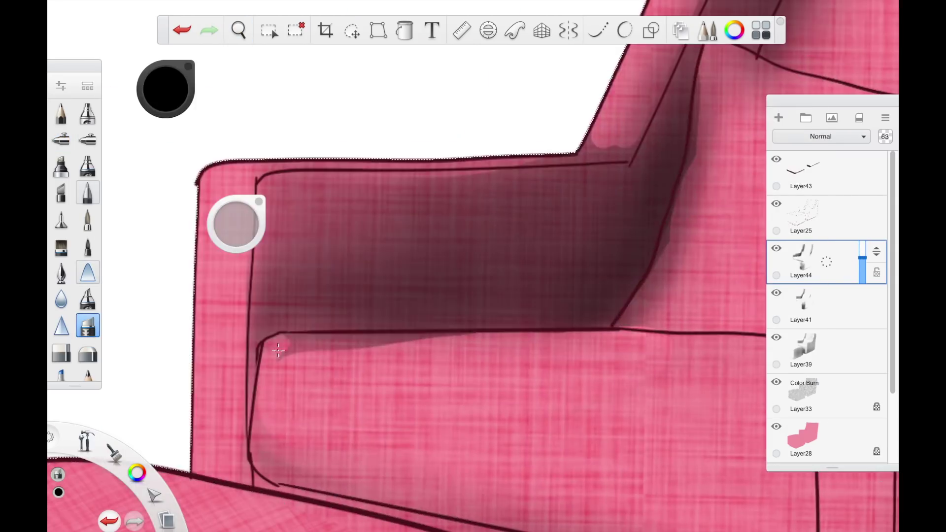
{"action": "left_click_drag", "start_coordinate": [456, 337], "coordinate": [276, 355]}
{"action": "left_click_drag", "start_coordinate": [706, 159], "coordinate": [627, 323]}
{"action": "key", "text": "space"}
{"action": "left_click_drag", "start_coordinate": [547, 221], "coordinate": [648, 172]}
{"action": "left_click_drag", "start_coordinate": [542, 185], "coordinate": [520, 315]}
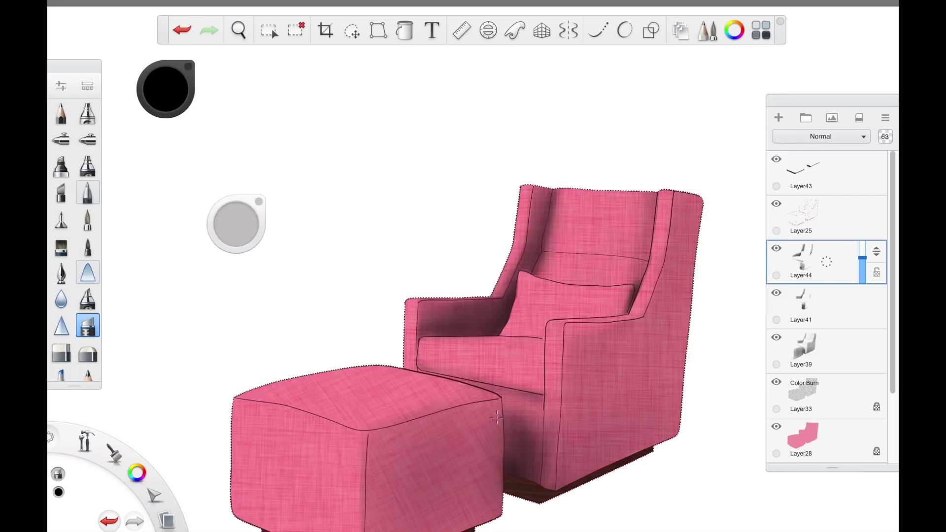
Step: Set the first shadow layer's opacity to 79 and the third shadow layer's opacity to 73
{"action": "key", "text": "space"}
{"action": "left_click_drag", "start_coordinate": [388, 328], "coordinate": [382, 229]}
{"action": "left_click", "coordinate": [866, 313]}
{"action": "left_click", "coordinate": [862, 341]}
{"action": "left_click", "coordinate": [61, 139]}
{"action": "left_click_drag", "start_coordinate": [236, 224], "coordinate": [276, 193]}
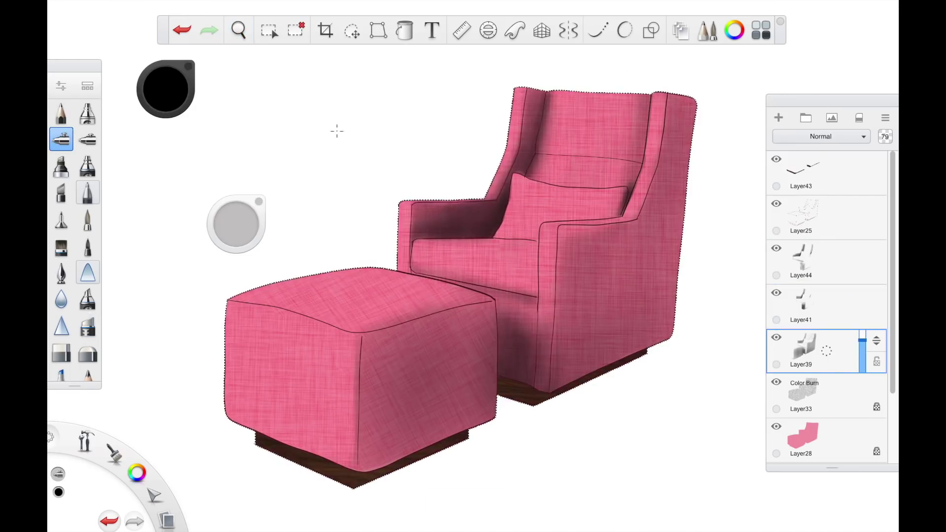
{"action": "key", "text": "e"}
{"action": "left_click", "coordinate": [88, 353]}
{"action": "left_click", "coordinate": [827, 262]}
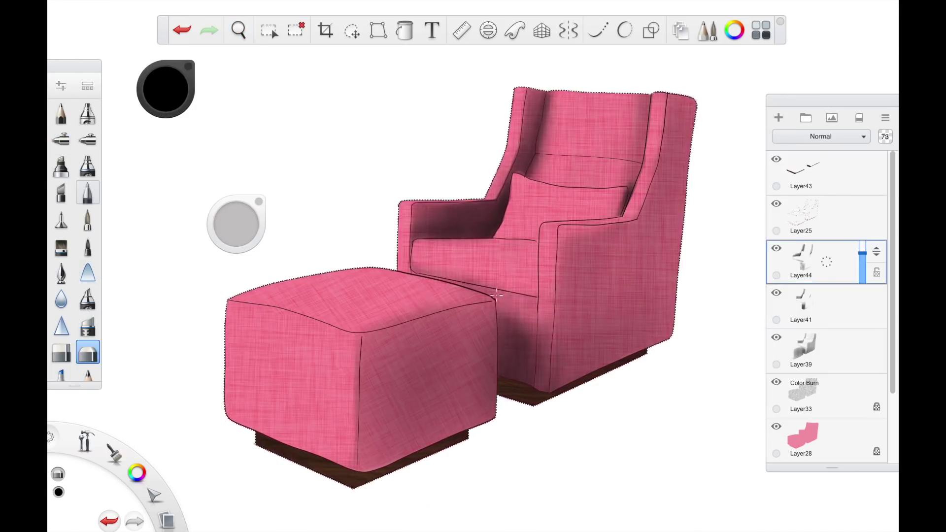
Step: Add a new layer above the shadow layers and name it Pillow
{"action": "left_click", "coordinate": [779, 118]}
{"action": "left_click", "coordinate": [827, 262]}
{"action": "double_click", "coordinate": [798, 276]}
{"action": "type", "text": "Pillow"}
{"action": "key", "text": "Return"}
Step: Airbrush soft black shadows on the seat beneath the pillow and over the pillow's right end
{"action": "key", "text": "space"}
{"action": "left_click", "coordinate": [62, 139]}
{"action": "left_click_drag", "start_coordinate": [429, 256], "coordinate": [480, 256]}
{"action": "left_click_drag", "start_coordinate": [653, 172], "coordinate": [641, 212]}
{"action": "left_click_drag", "start_coordinate": [236, 224], "coordinate": [195, 286]}
{"action": "left_click_drag", "start_coordinate": [641, 185], "coordinate": [628, 212]}
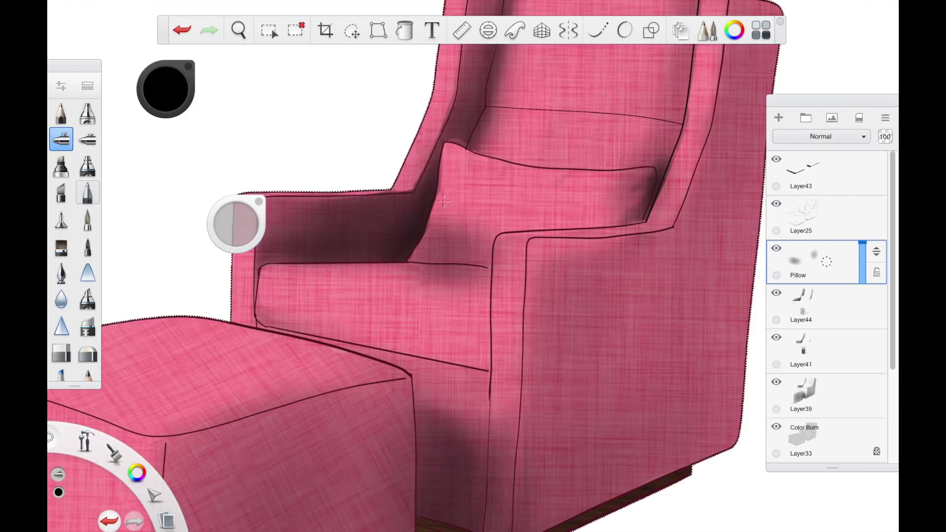
Step: Erase the pillow shadow's overspill where the pillow meets the seat cushion
{"action": "left_click", "coordinate": [88, 327]}
{"action": "left_click_drag", "start_coordinate": [503, 256], "coordinate": [459, 281]}
{"action": "left_click", "coordinate": [88, 353]}
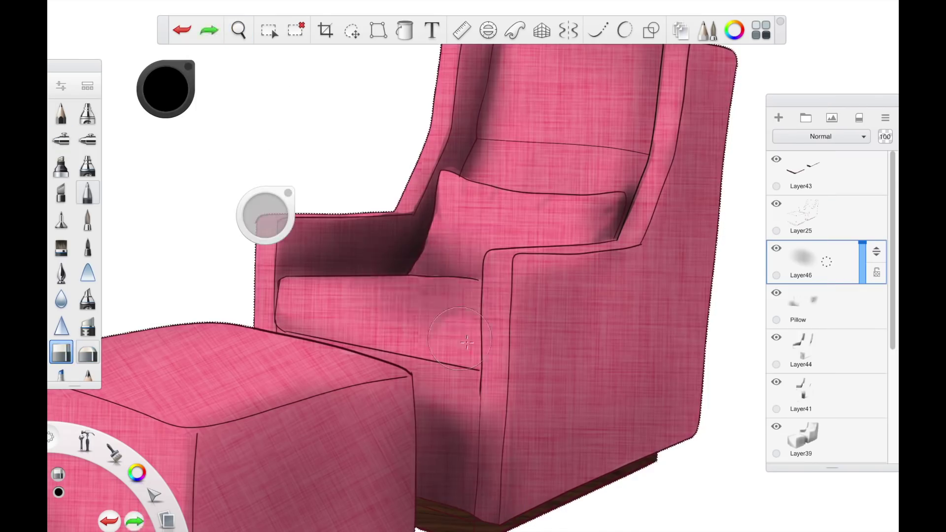
Step: Set the seat shadow layer's opacity to 70, airbrush shading across the seat cushion's front face, and erase the excess
{"action": "left_click_drag", "start_coordinate": [862, 243], "coordinate": [862, 255]}
{"action": "left_click", "coordinate": [61, 139]}
{"action": "left_click_drag", "start_coordinate": [291, 325], "coordinate": [476, 362]}
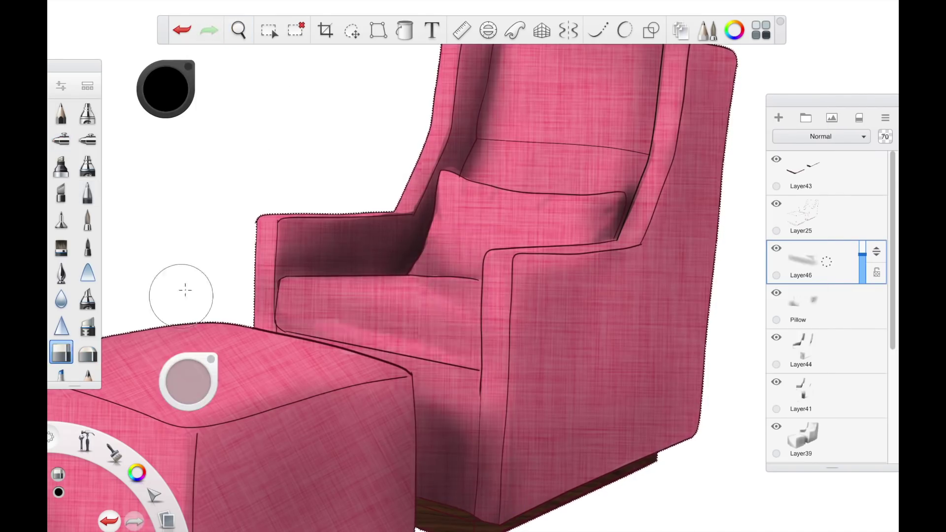
{"action": "left_click", "coordinate": [88, 352]}
{"action": "left_click_drag", "start_coordinate": [493, 330], "coordinate": [493, 363]}
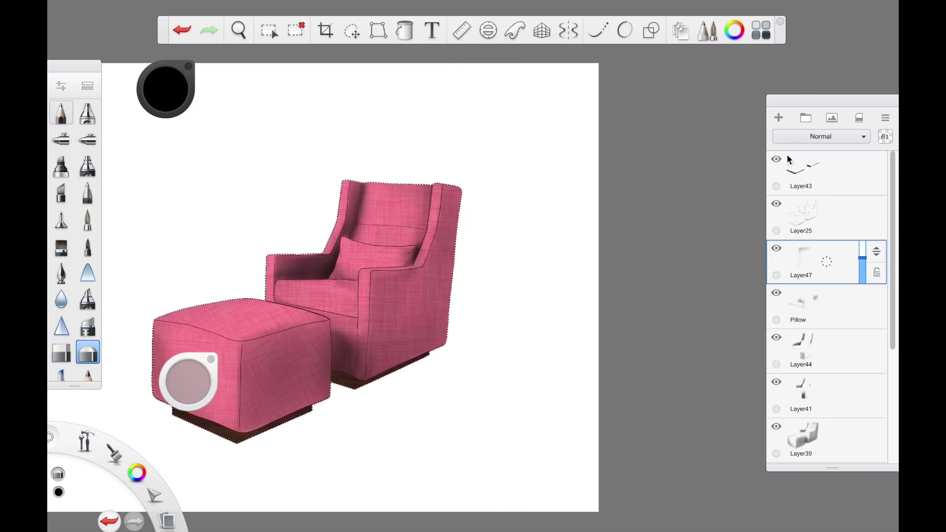
Step: Group all the shadow layers and name the group Shadows
{"action": "scroll", "coordinate": [879, 380], "scroll_direction": "down", "scroll_amount": 3}
{"action": "left_click", "coordinate": [868, 370], "text": "shift"}
{"action": "key", "text": "super+g"}
{"action": "double_click", "coordinate": [839, 218]}
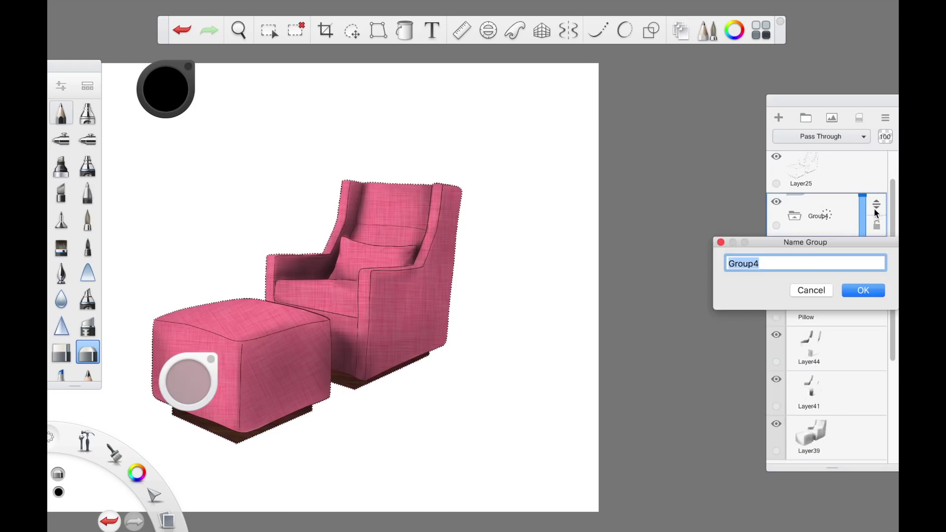
{"action": "type", "text": "Shadows"}
{"action": "key", "text": "Return"}
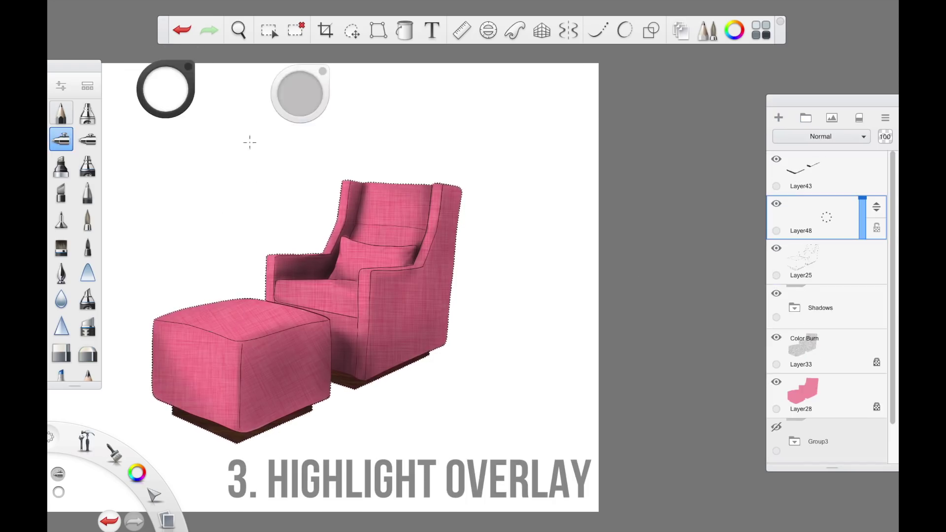
Step: Airbrush white highlights on the ottoman and armchair, erase the overspill, and set the highlight layer's opacity to 92
{"action": "left_click_drag", "start_coordinate": [312, 76], "coordinate": [283, 205]}
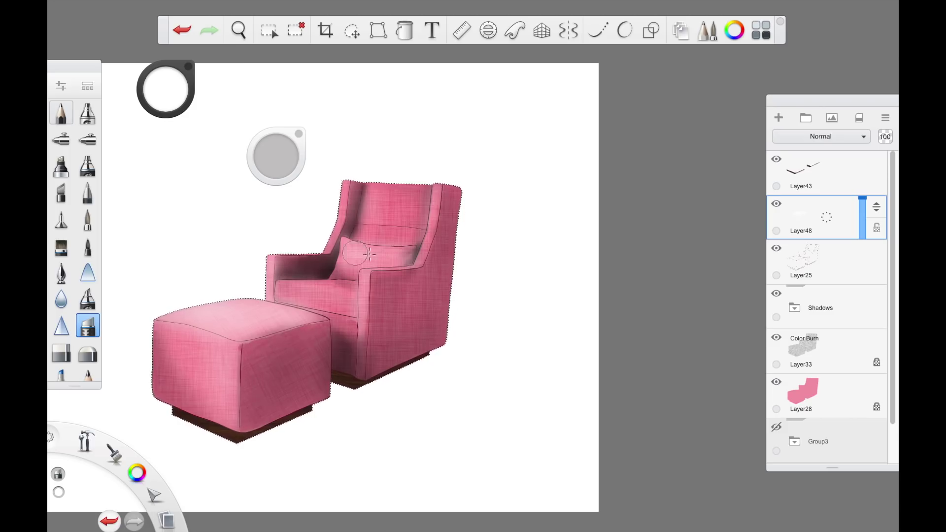
{"action": "left_click", "coordinate": [88, 353]}
{"action": "left_click_drag", "start_coordinate": [276, 156], "coordinate": [250, 254]}
{"action": "left_click", "coordinate": [88, 326]}
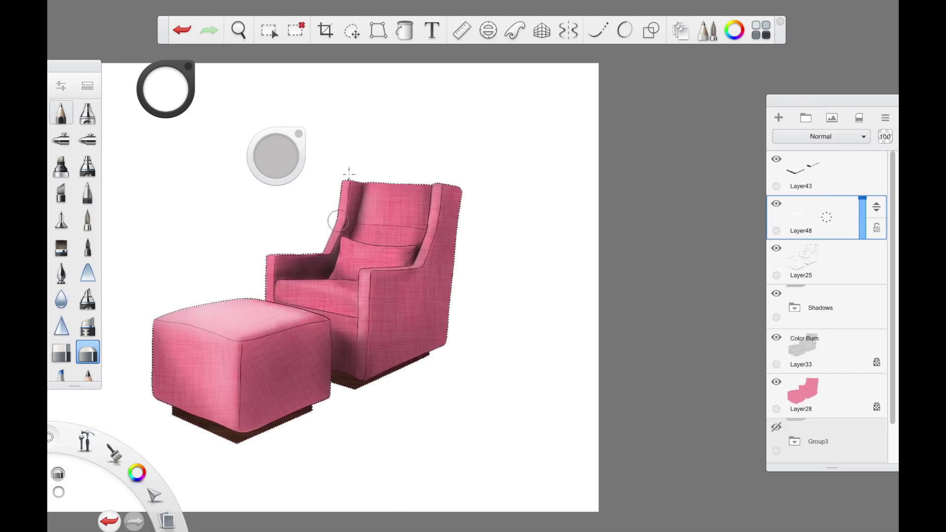
{"action": "key", "text": "space"}
{"action": "left_click_drag", "start_coordinate": [866, 209], "coordinate": [863, 187]}
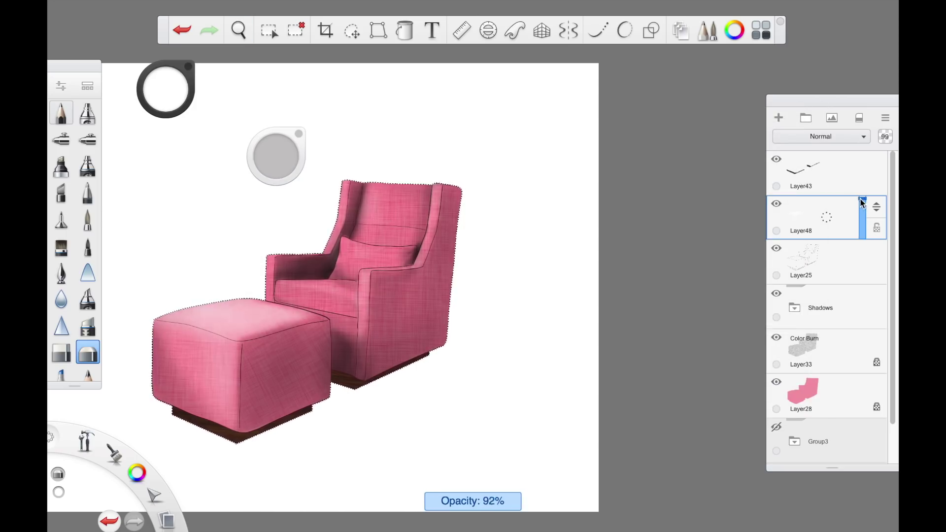
Step: Add a second highlight layer and airbrush white along the right armrest's top and front edge and the left wing
{"action": "left_click", "coordinate": [782, 120]}
{"action": "key", "text": "space"}
{"action": "left_click_drag", "start_coordinate": [290, 253], "coordinate": [297, 217]}
{"action": "key", "text": "s"}
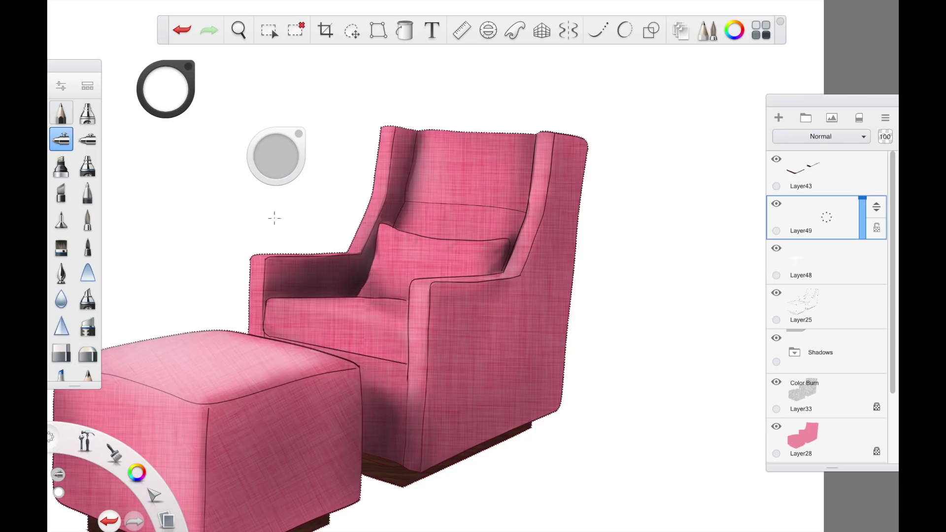
{"action": "mouse_move", "coordinate": [425, 283]}
{"action": "left_mouse_down"}
{"action": "mouse_move", "coordinate": [519, 273]}
{"action": "mouse_move", "coordinate": [418, 360]}
{"action": "left_mouse_up"}
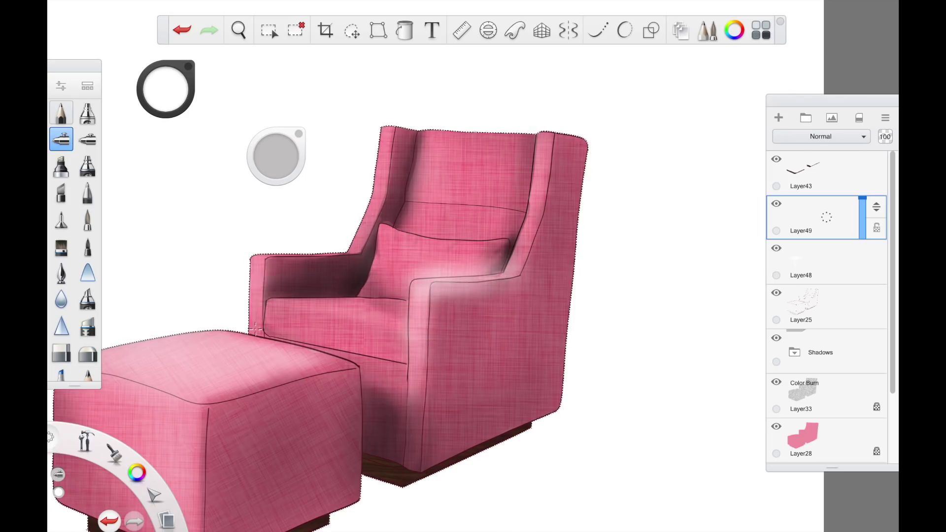
{"action": "left_click_drag", "start_coordinate": [377, 222], "coordinate": [385, 131]}
Step: Select the lowest layer in the Shadows group and lighten the ottoman's right face with a soft eraser of size 127.8
{"action": "left_click", "coordinate": [794, 352]}
{"action": "left_click_drag", "start_coordinate": [892, 303], "coordinate": [892, 409]}
{"action": "left_click", "coordinate": [843, 359]}
{"action": "key", "text": "space"}
{"action": "left_click_drag", "start_coordinate": [276, 341], "coordinate": [338, 189]}
{"action": "key", "text": "s"}
{"action": "left_click_drag", "start_coordinate": [267, 146], "coordinate": [285, 4]}
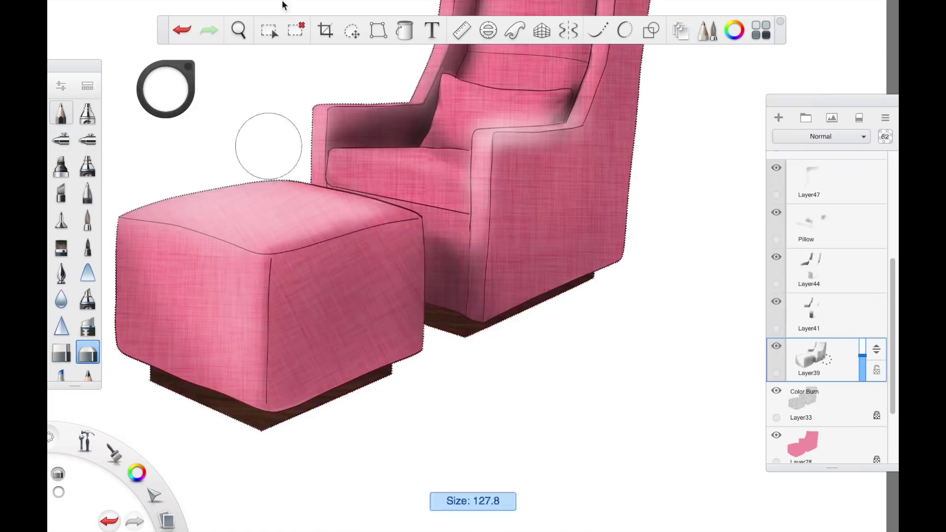
{"action": "left_click_drag", "start_coordinate": [295, 239], "coordinate": [352, 293]}
Step: Return to the second highlight layer and airbrush white on both sides of the backrest and on the seat cushion
{"action": "left_click_drag", "start_coordinate": [893, 308], "coordinate": [893, 201]}
{"action": "left_click", "coordinate": [795, 352]}
{"action": "left_click", "coordinate": [827, 217]}
{"action": "key", "text": "space"}
{"action": "left_click_drag", "start_coordinate": [519, 98], "coordinate": [496, 244]}
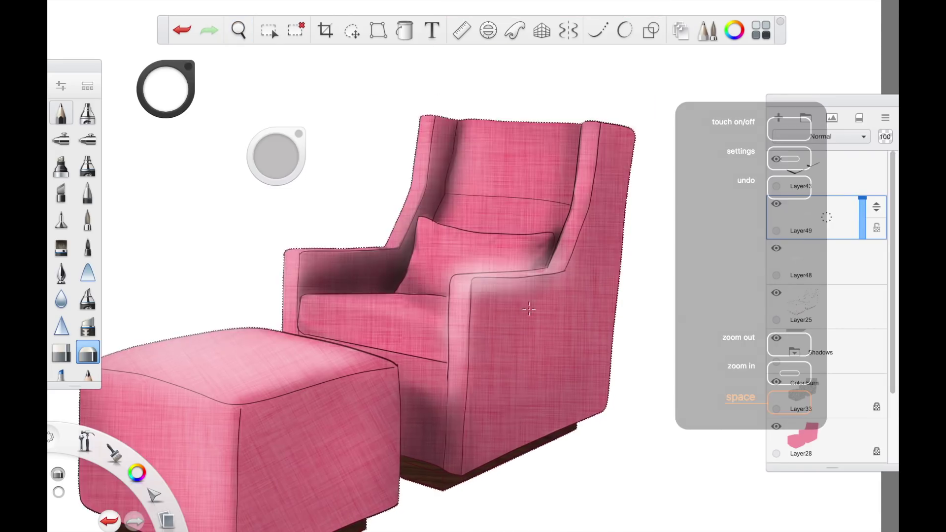
{"action": "left_click", "coordinate": [61, 140]}
{"action": "left_click_drag", "start_coordinate": [555, 192], "coordinate": [562, 148]}
{"action": "left_click_drag", "start_coordinate": [461, 185], "coordinate": [456, 110]}
{"action": "left_click_drag", "start_coordinate": [430, 363], "coordinate": [433, 317]}
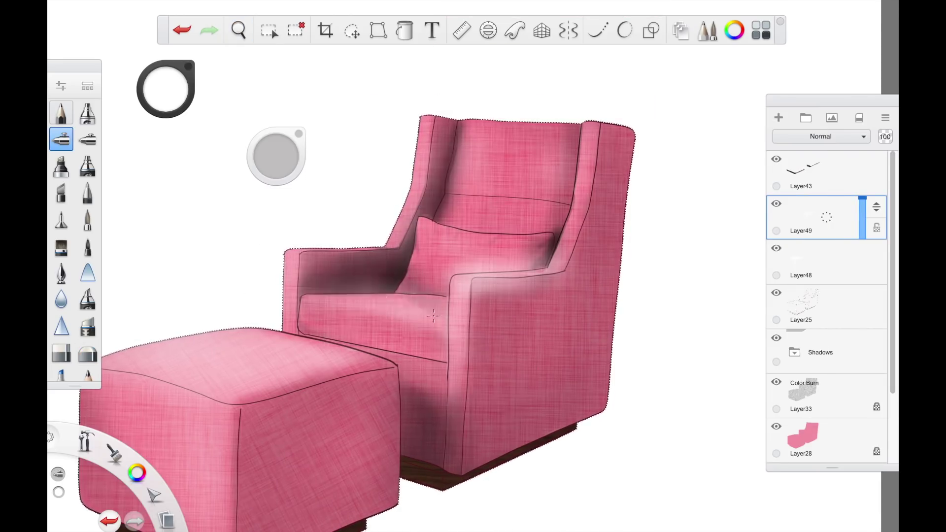
Step: Erase highlight overspill from the side panel, pillow, and backrest, toggle the first highlight layer's visibility, and select that layer
{"action": "key", "text": "e"}
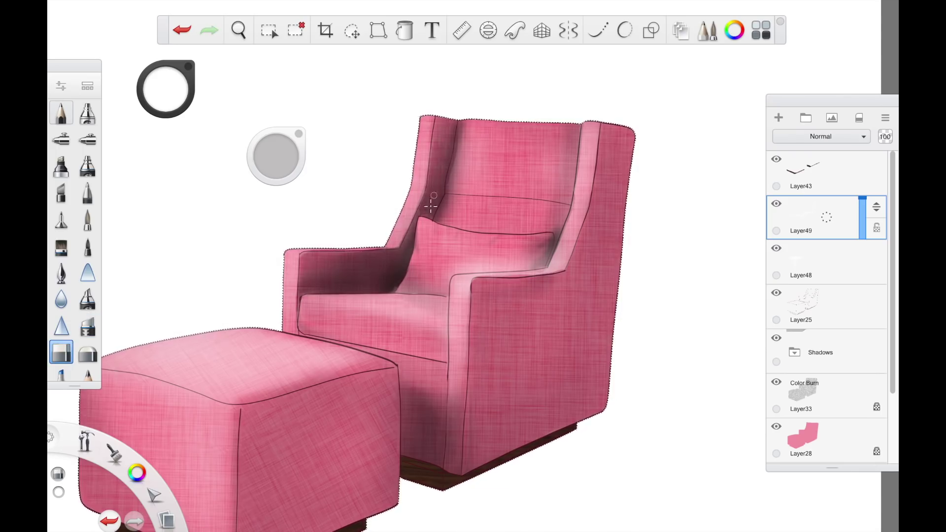
{"action": "left_click_drag", "start_coordinate": [540, 261], "coordinate": [529, 167]}
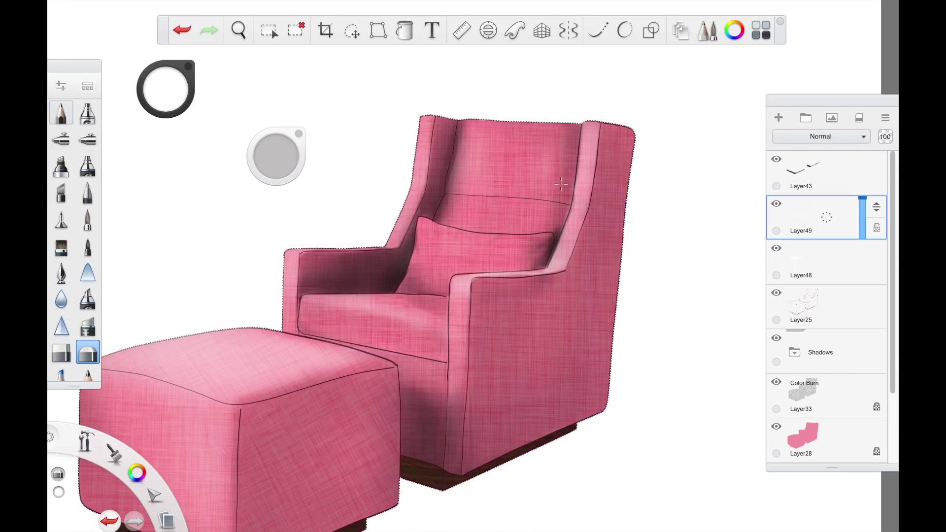
{"action": "left_click", "coordinate": [777, 248]}
{"action": "left_click", "coordinate": [777, 248]}
{"action": "left_click", "coordinate": [801, 260]}
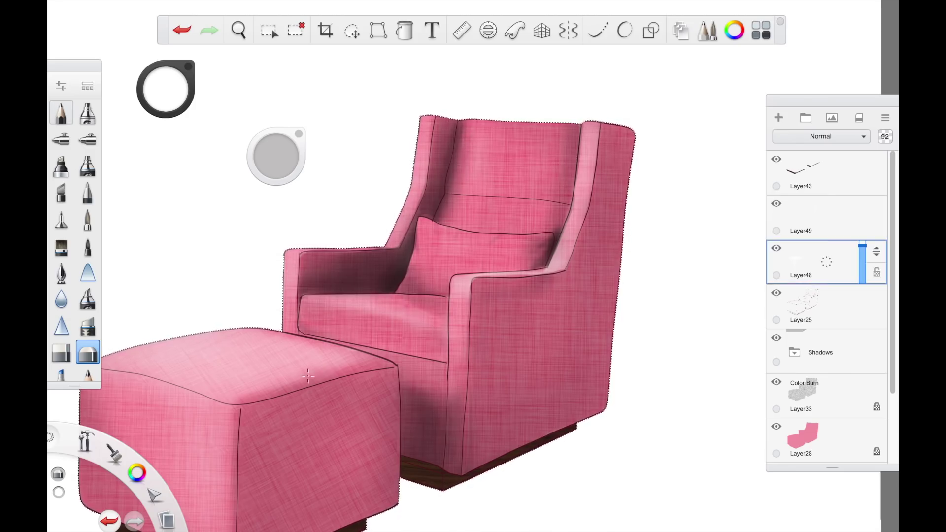
Step: Set the opacity of highlight layer Layer49 to about 78%
{"action": "key", "text": "space"}
{"action": "mouse_move", "coordinate": [300, 392]}
{"action": "left_mouse_down"}
{"action": "mouse_move", "coordinate": [347, 351]}
{"action": "mouse_move", "coordinate": [619, 321]}
{"action": "left_mouse_up"}
{"action": "left_click", "coordinate": [863, 208]}
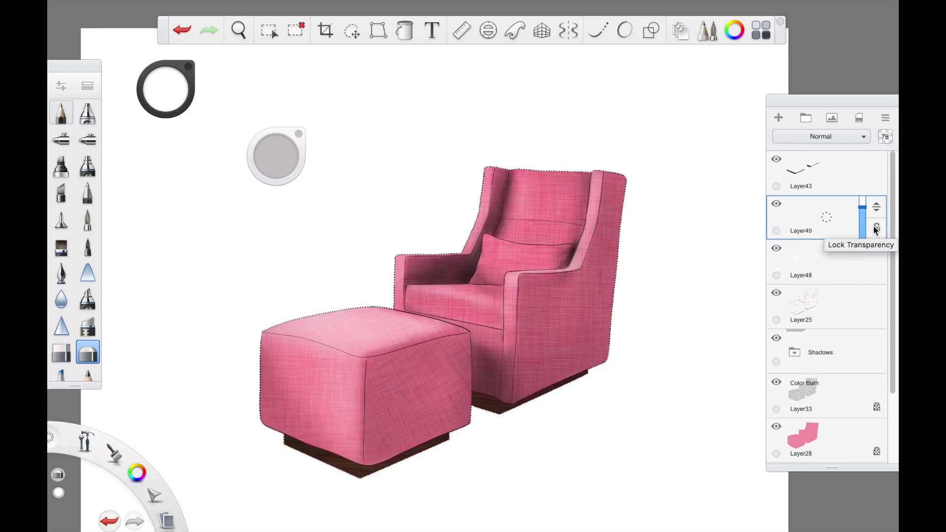
Step: Add a layer and try airbrushing a white highlight on the ottoman's wooden base
{"action": "left_click", "coordinate": [779, 117]}
{"action": "left_click", "coordinate": [61, 140]}
{"action": "mouse_move", "coordinate": [334, 427]}
{"action": "left_mouse_down"}
{"action": "mouse_move", "coordinate": [300, 445]}
{"action": "mouse_move", "coordinate": [362, 466]}
{"action": "left_mouse_up"}
{"action": "key", "text": "space"}
{"action": "left_click_drag", "start_coordinate": [334, 427], "coordinate": [374, 350]}
{"action": "key", "text": "ctrl+z"}
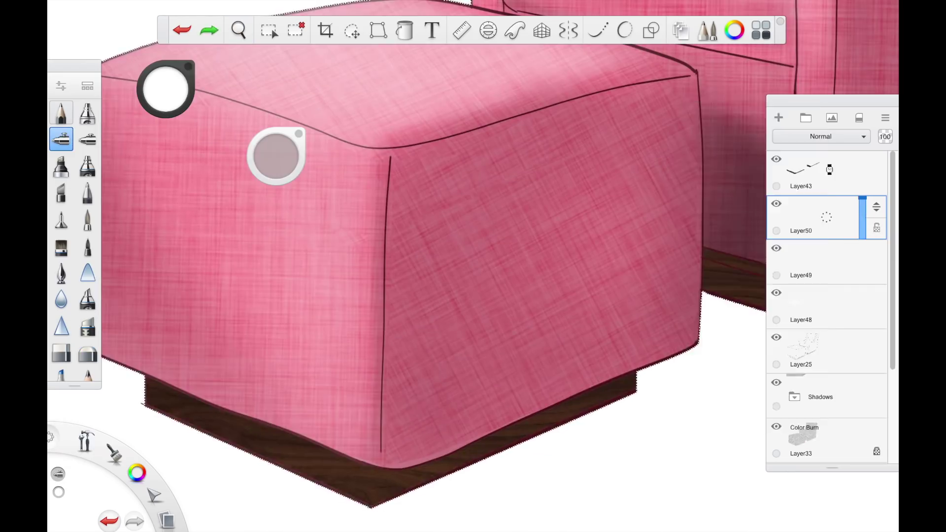
Step: Move the wooden-base layer Layer43 below the Shadows group and undo the trial airbrush stroke on the ottoman's base
{"action": "left_click", "coordinate": [830, 169]}
{"action": "left_click_drag", "start_coordinate": [877, 163], "coordinate": [877, 394]}
{"action": "left_click_drag", "start_coordinate": [153, 395], "coordinate": [373, 488]}
{"action": "key", "text": "ctrl+z"}
Step: Discard the trial layer, add a fresh one on top, and airbrush a soft white sheen along the ottoman's wooden base
{"action": "left_click_drag", "start_coordinate": [827, 173], "coordinate": [790, 148]}
{"action": "left_click", "coordinate": [780, 119]}
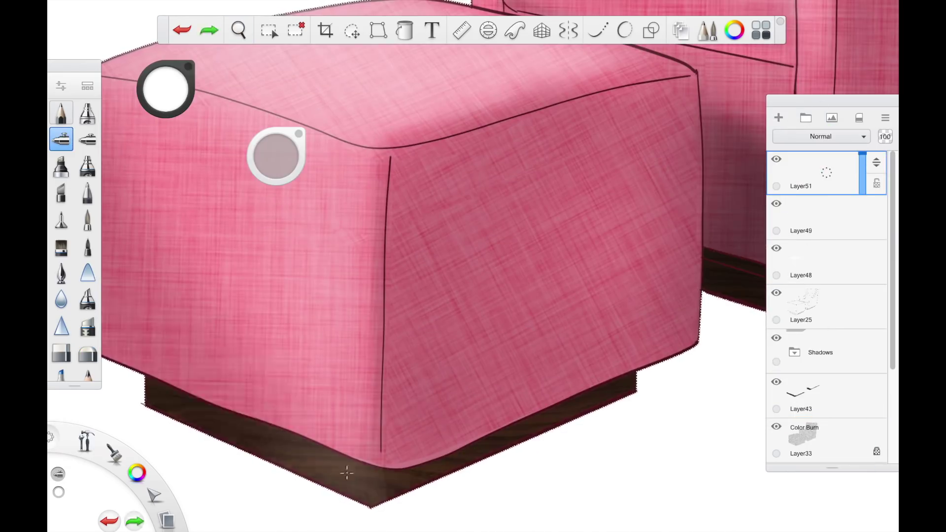
{"action": "left_click_drag", "start_coordinate": [346, 473], "coordinate": [143, 389]}
{"action": "left_click", "coordinate": [88, 326]}
{"action": "mouse_move", "coordinate": [315, 404]}
{"action": "left_mouse_down"}
{"action": "mouse_move", "coordinate": [221, 377]}
{"action": "mouse_move", "coordinate": [306, 431]}
{"action": "left_mouse_up"}
Step: Select highlight layer Layer48 and try a stroke at the front corner of the ottoman's base
{"action": "left_click", "coordinate": [827, 262]}
{"action": "key", "text": "ctrl+z"}
{"action": "key", "text": "ctrl+z"}
{"action": "left_click_drag", "start_coordinate": [386, 501], "coordinate": [373, 471]}
{"action": "key", "text": "ctrl+z"}
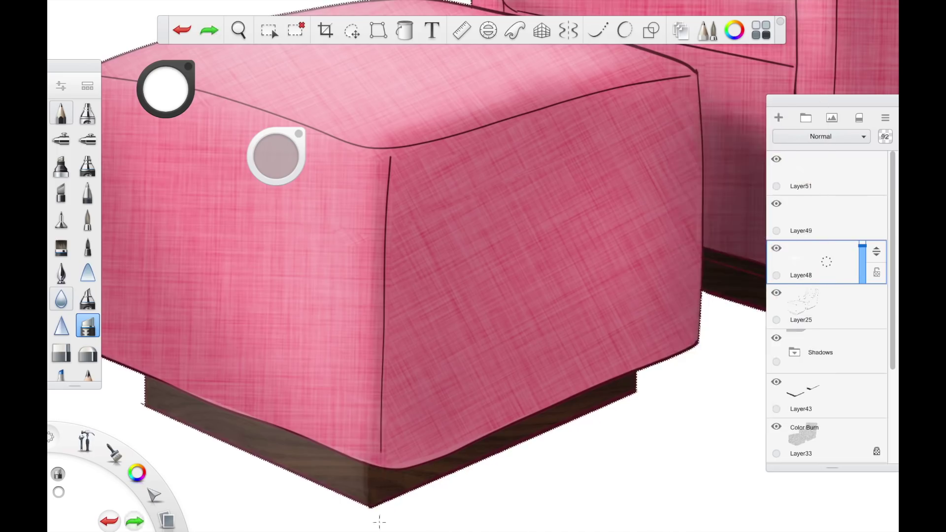
Step: Draw thin white highlight lines along the upper and lower front edges of the seat cushion
{"action": "key", "text": "ctrl+minus"}
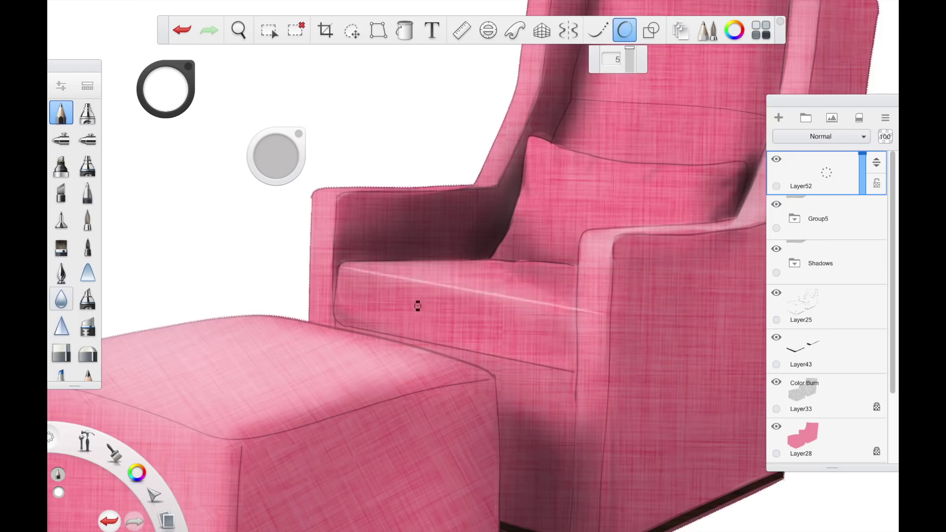
{"action": "key", "text": "ctrl+z"}
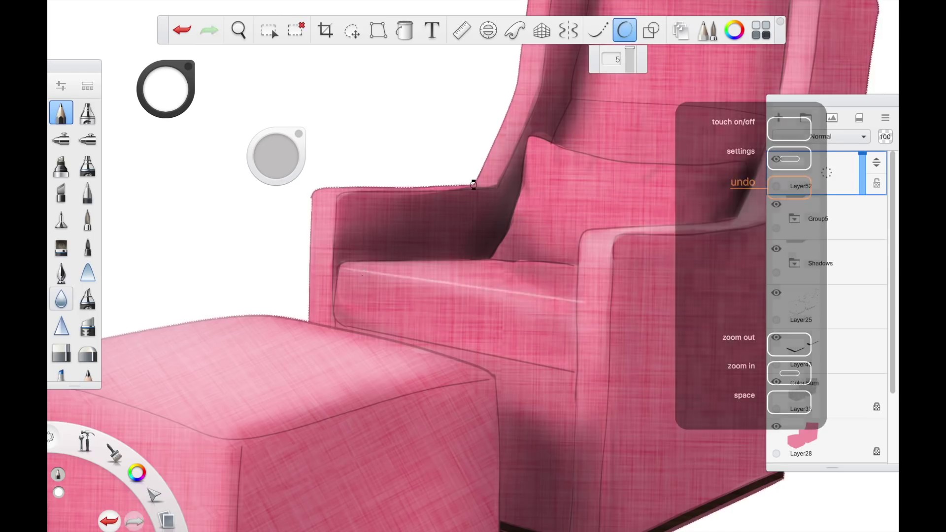
{"action": "key", "text": "ctrl+z"}
{"action": "left_click_drag", "start_coordinate": [336, 312], "coordinate": [580, 363]}
{"action": "left_click_drag", "start_coordinate": [559, 302], "coordinate": [576, 303]}
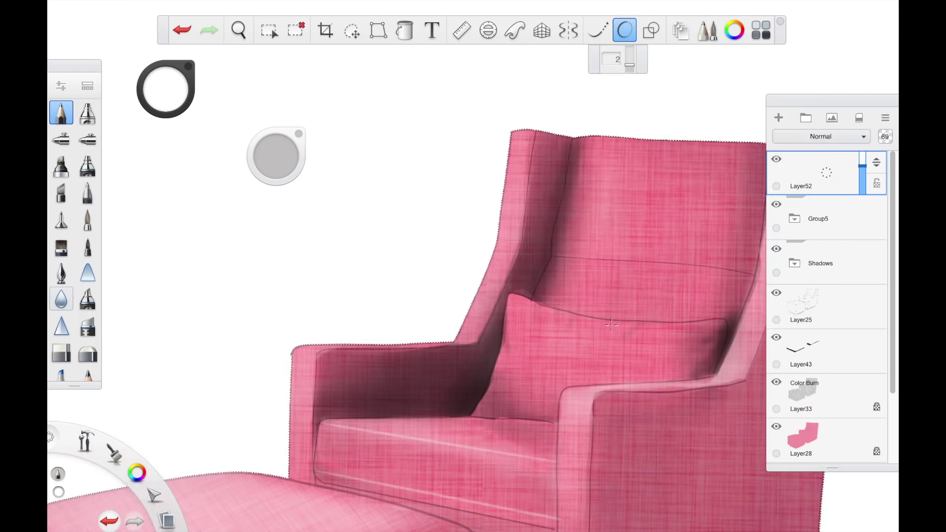
Step: Sample light pink from the left wing and draw thin highlight lines along the wing edges and the right armrest's top edge
{"action": "left_click", "coordinate": [520, 170], "text": "alt"}
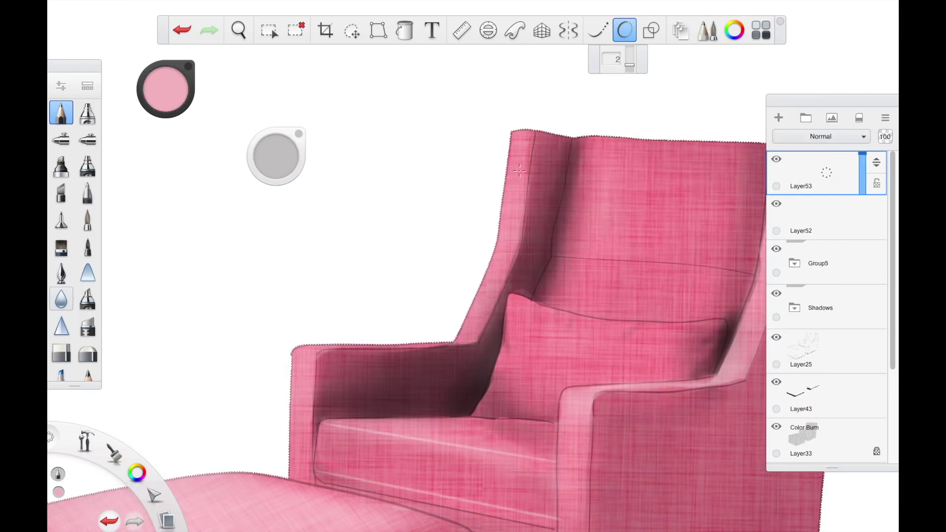
{"action": "key", "text": "space"}
{"action": "left_click_drag", "start_coordinate": [385, 282], "coordinate": [316, 251]}
{"action": "left_click_drag", "start_coordinate": [622, 156], "coordinate": [626, 203]}
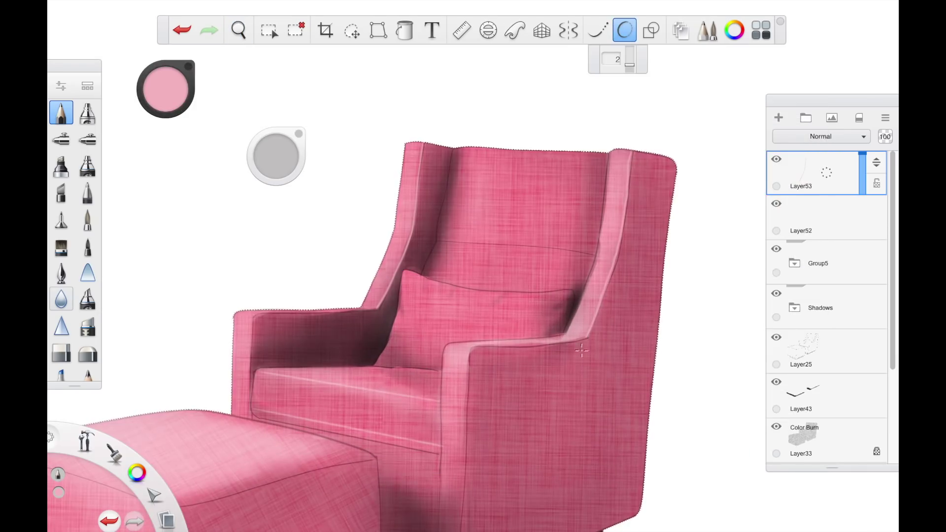
{"action": "key", "text": "ctrl+z"}
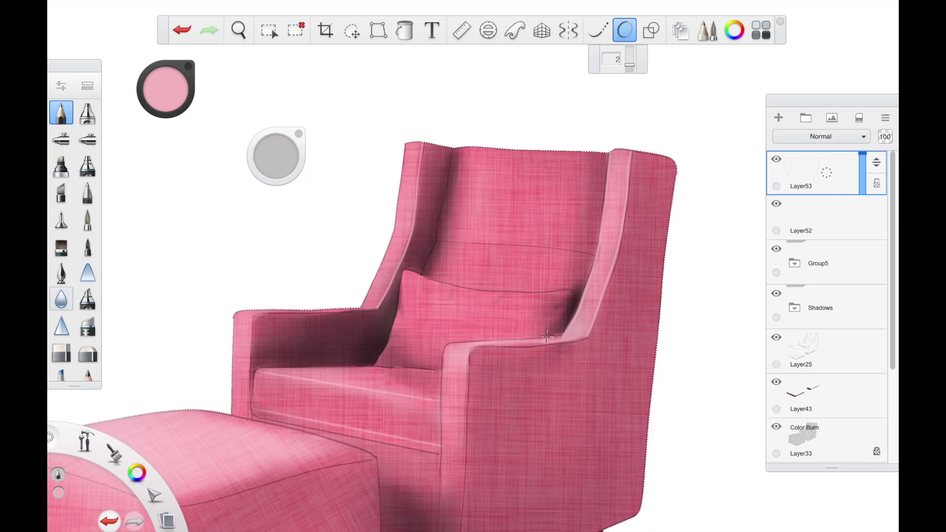
{"action": "key", "text": "ctrl+z"}
{"action": "left_click_drag", "start_coordinate": [559, 339], "coordinate": [512, 341]}
Step: Draw a light pink highlight line down the right armrest's front vertical edge and soften it with the soft eraser
{"action": "key", "text": "space"}
{"action": "mouse_move", "coordinate": [461, 361]}
{"action": "left_mouse_down"}
{"action": "mouse_move", "coordinate": [460, 283]}
{"action": "mouse_move", "coordinate": [464, 502]}
{"action": "left_mouse_up"}
{"action": "key", "text": "ctrl+z"}
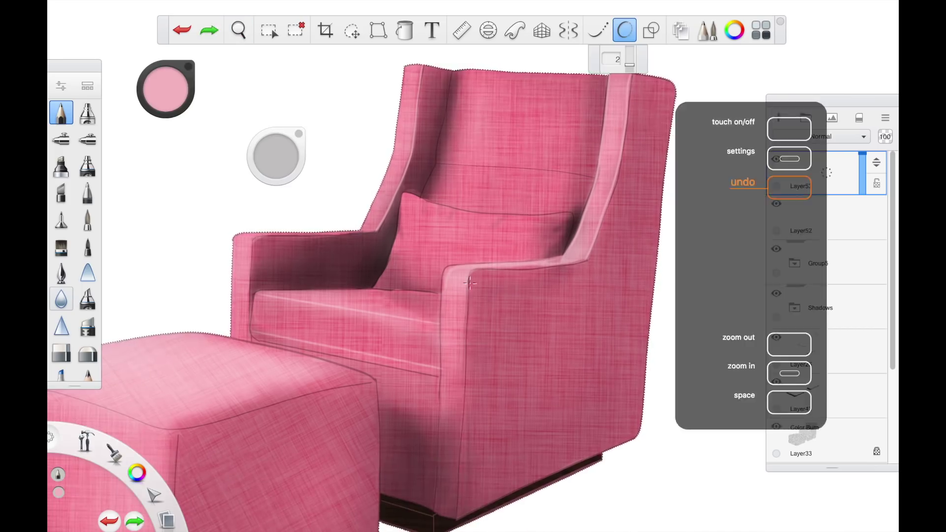
{"action": "mouse_move", "coordinate": [470, 283]}
{"action": "left_mouse_down"}
{"action": "mouse_move", "coordinate": [460, 500]}
{"action": "mouse_move", "coordinate": [461, 463]}
{"action": "left_mouse_up"}
{"action": "left_click", "coordinate": [88, 354]}
{"action": "left_click", "coordinate": [61, 112]}
{"action": "key", "text": "ctrl+z"}
Step: Draw light pink highlight lines on the left armrest's front edge and along the seat cushion's back edge
{"action": "left_click_drag", "start_coordinate": [253, 240], "coordinate": [247, 345]}
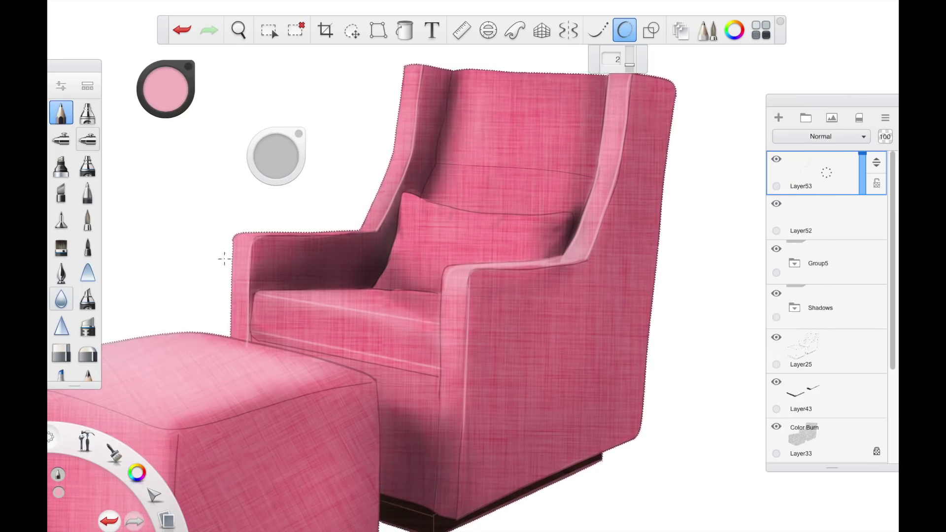
{"action": "key", "text": "ctrl+z"}
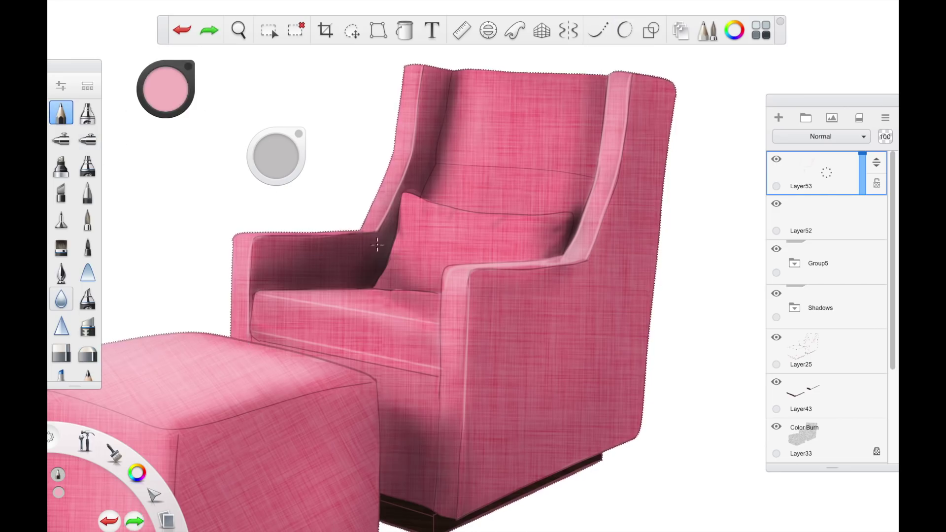
{"action": "left_click_drag", "start_coordinate": [386, 288], "coordinate": [442, 295]}
{"action": "key", "text": "ctrl+z"}
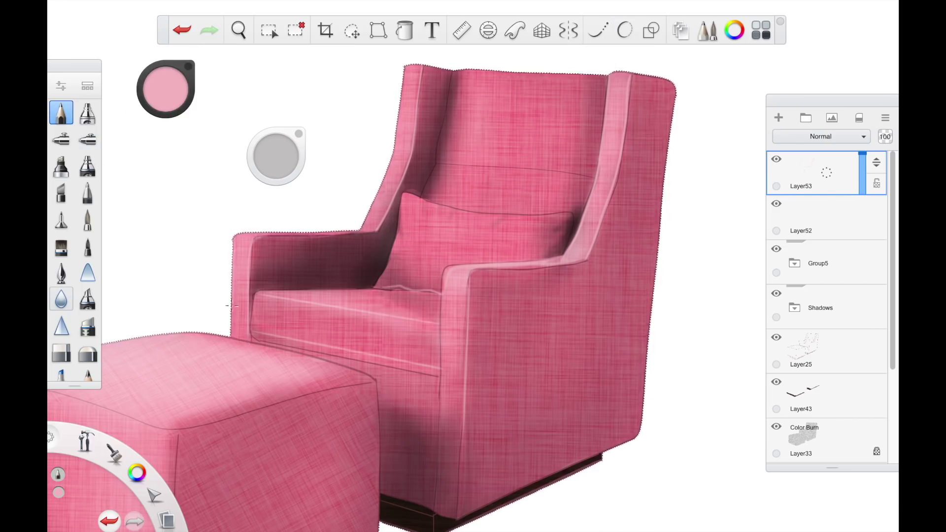
{"action": "mouse_move", "coordinate": [231, 305]}
{"action": "left_mouse_down"}
{"action": "mouse_move", "coordinate": [354, 146]}
{"action": "mouse_move", "coordinate": [404, 186]}
{"action": "left_mouse_up"}
{"action": "left_click", "coordinate": [625, 31]}
{"action": "key", "text": "ctrl+z"}
Step: Sample the ottoman top's pink, lighten it, and draw highlight lines along the ottoman's two front top edges with steady stroke
{"action": "left_click", "coordinate": [735, 30]}
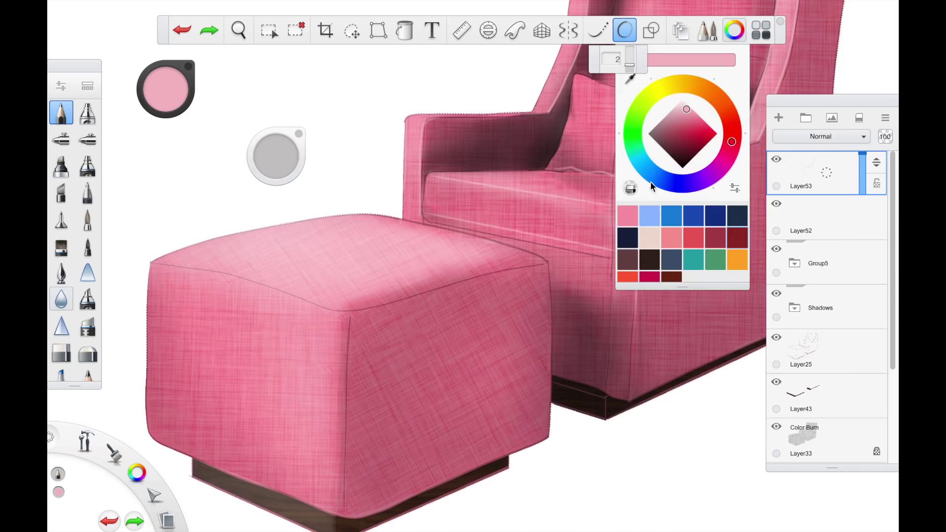
{"action": "left_click", "coordinate": [734, 32]}
{"action": "left_click", "coordinate": [285, 271], "text": "alt"}
{"action": "left_click_drag", "start_coordinate": [166, 89], "coordinate": [169, 65]}
{"action": "key", "text": "ctrl+z"}
{"action": "mouse_move", "coordinate": [151, 262]}
{"action": "left_mouse_down"}
{"action": "mouse_move", "coordinate": [331, 314]}
{"action": "mouse_move", "coordinate": [387, 305]}
{"action": "left_mouse_up"}
{"action": "key", "text": "ctrl+z"}
{"action": "key", "text": "ctrl+z"}
{"action": "key", "text": "ctrl+z"}
{"action": "left_click", "coordinate": [598, 30]}
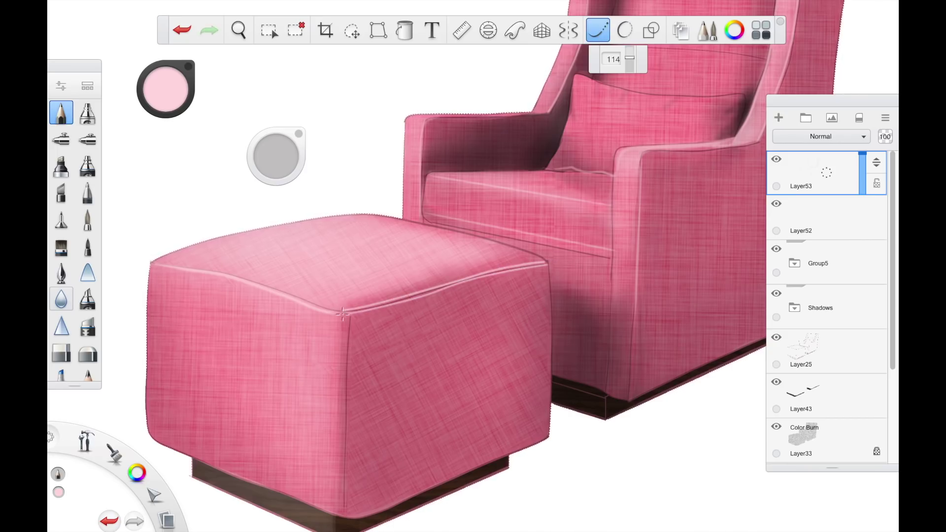
{"action": "key", "text": "ctrl+z"}
Step: Draw a sampled mid-pink highlight down the ottoman's front vertical corner and soften the edge highlights with the soft eraser
{"action": "left_click", "coordinate": [334, 473], "text": "alt"}
{"action": "left_click_drag", "start_coordinate": [345, 513], "coordinate": [348, 363]}
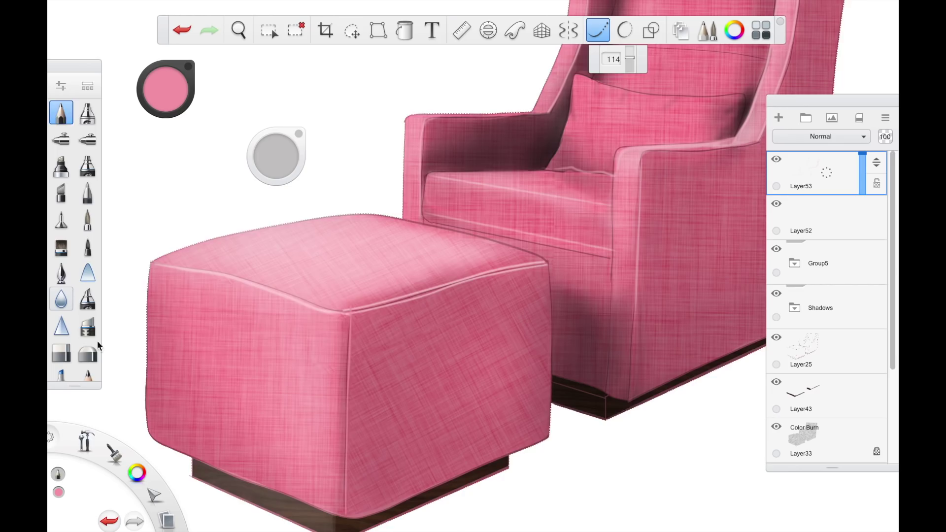
{"action": "left_click", "coordinate": [88, 352]}
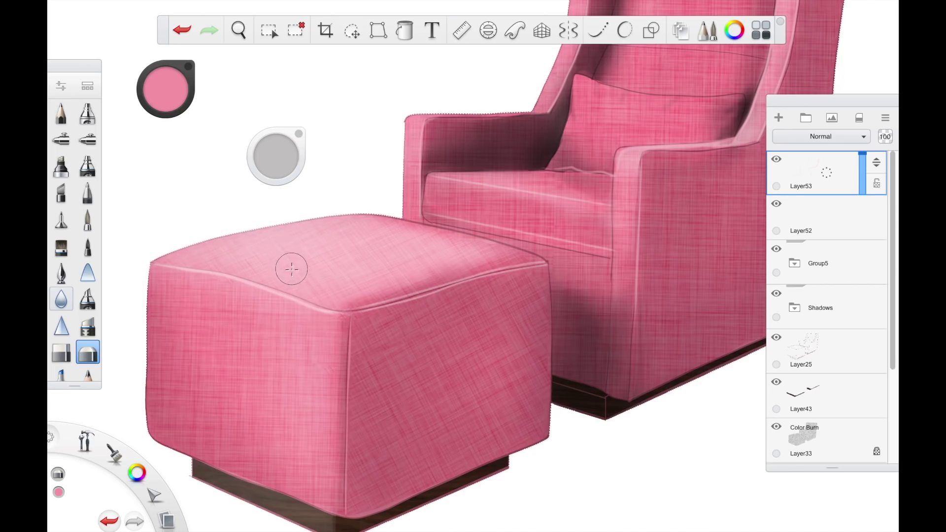
Step: Add two new layers, check the highlight group's visibility, and move the newest layer below the pink highlight-line layer
{"action": "key", "text": "space"}
{"action": "left_click_drag", "start_coordinate": [382, 378], "coordinate": [244, 515]}
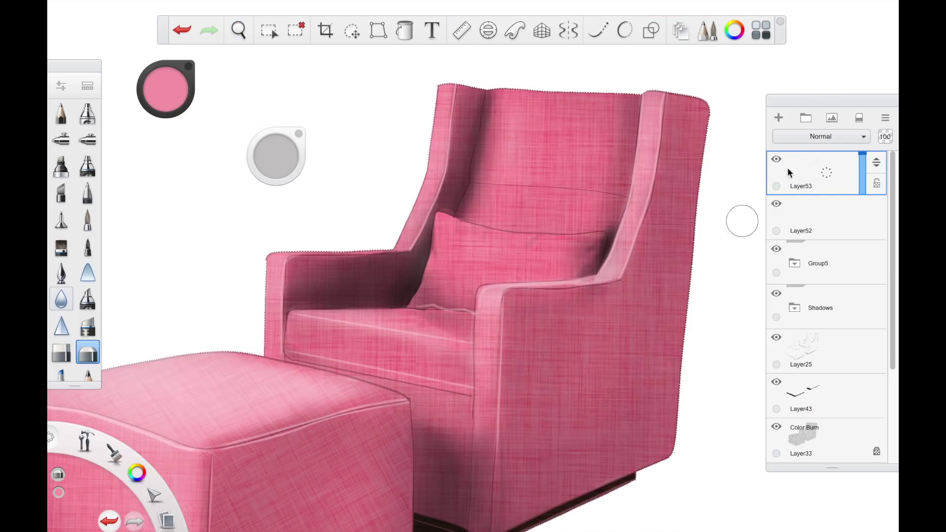
{"action": "left_click", "coordinate": [779, 118]}
{"action": "left_click", "coordinate": [779, 118]}
{"action": "left_click", "coordinate": [778, 249]}
{"action": "left_click", "coordinate": [777, 249]}
{"action": "mouse_move", "coordinate": [876, 162]}
{"action": "left_mouse_down"}
{"action": "mouse_move", "coordinate": [870, 312]}
{"action": "mouse_move", "coordinate": [821, 316]}
{"action": "left_mouse_up"}
Step: Draw a dark maroon seam line down the right armrest's front vertical edge with steady stroke at 114
{"action": "key", "text": "e"}
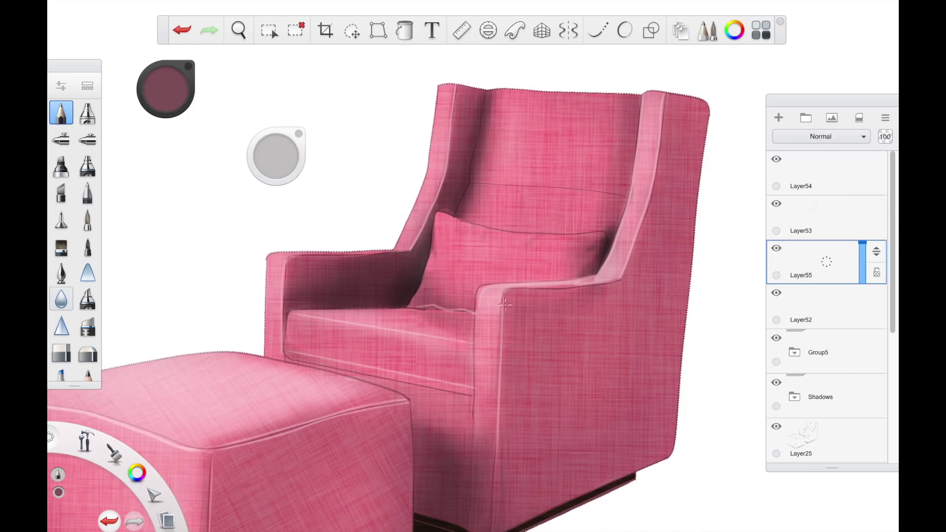
{"action": "key", "text": "ctrl+z"}
{"action": "left_click", "coordinate": [598, 30]}
{"action": "left_click_drag", "start_coordinate": [503, 296], "coordinate": [493, 492]}
{"action": "key", "text": "ctrl+z"}
{"action": "left_click_drag", "start_coordinate": [503, 297], "coordinate": [500, 398]}
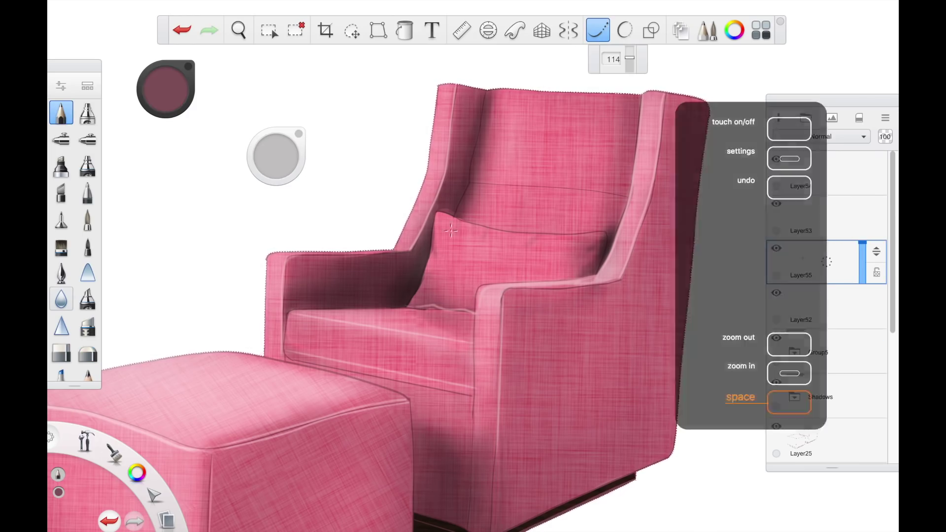
Step: Draw a dark seam line under the seat cushion and a black one down the right armrest's inner front edge
{"action": "key", "text": "space"}
{"action": "mouse_move", "coordinate": [382, 367]}
{"action": "left_mouse_down"}
{"action": "mouse_move", "coordinate": [528, 207]}
{"action": "mouse_move", "coordinate": [522, 223]}
{"action": "left_mouse_up"}
{"action": "left_click_drag", "start_coordinate": [428, 215], "coordinate": [546, 235]}
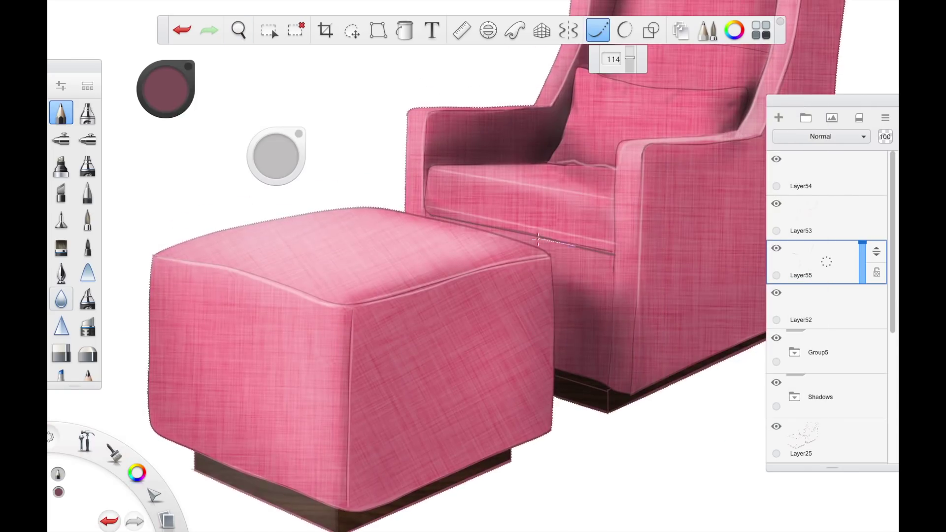
{"action": "left_click", "coordinate": [166, 90]}
{"action": "left_click", "coordinate": [166, 112]}
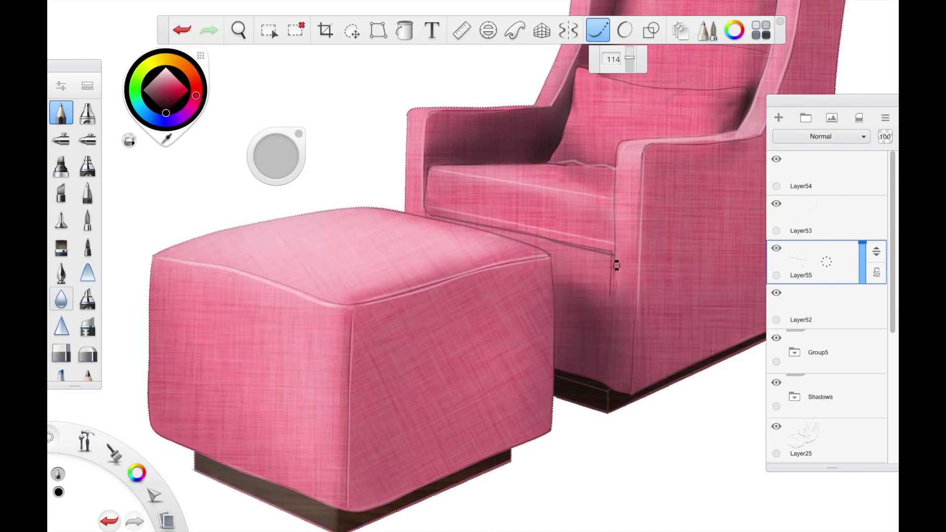
Step: Choose the airbrush, expand the Shadows group, and add a new layer above Layer47
{"action": "left_click", "coordinate": [61, 139]}
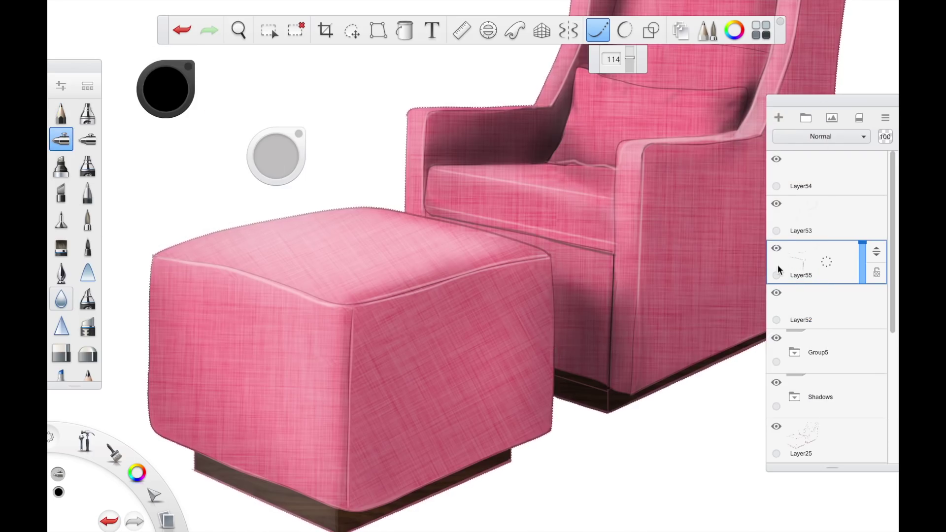
{"action": "scroll", "coordinate": [791, 306], "scroll_direction": "down", "scroll_amount": 3}
{"action": "left_click", "coordinate": [794, 294]}
{"action": "left_click", "coordinate": [810, 337]}
{"action": "left_click", "coordinate": [779, 117]}
Step: Airbrush a black shadow on the chair's front panel beneath the seat and set the layer's opacity to 73%
{"action": "left_click_drag", "start_coordinate": [267, 145], "coordinate": [243, 77]}
{"action": "left_click", "coordinate": [598, 31]}
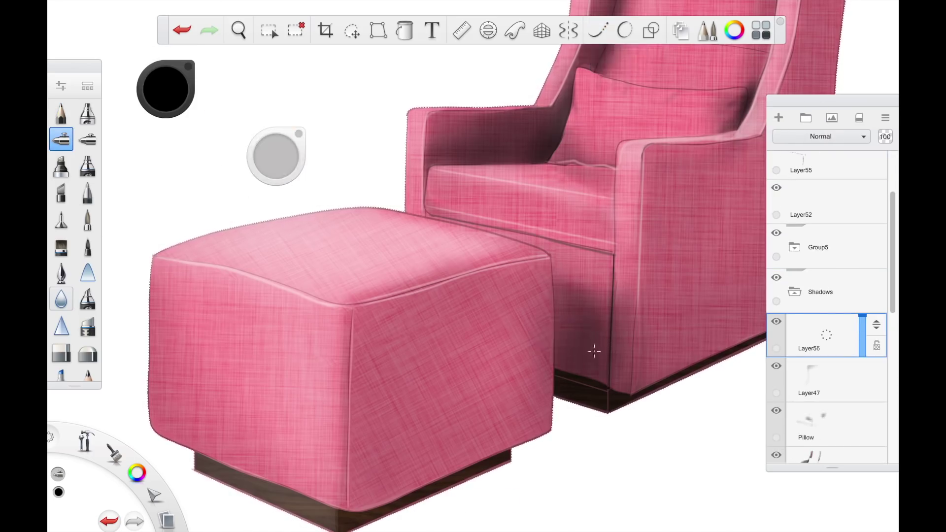
{"action": "left_click_drag", "start_coordinate": [594, 351], "coordinate": [552, 270]}
{"action": "key", "text": "e"}
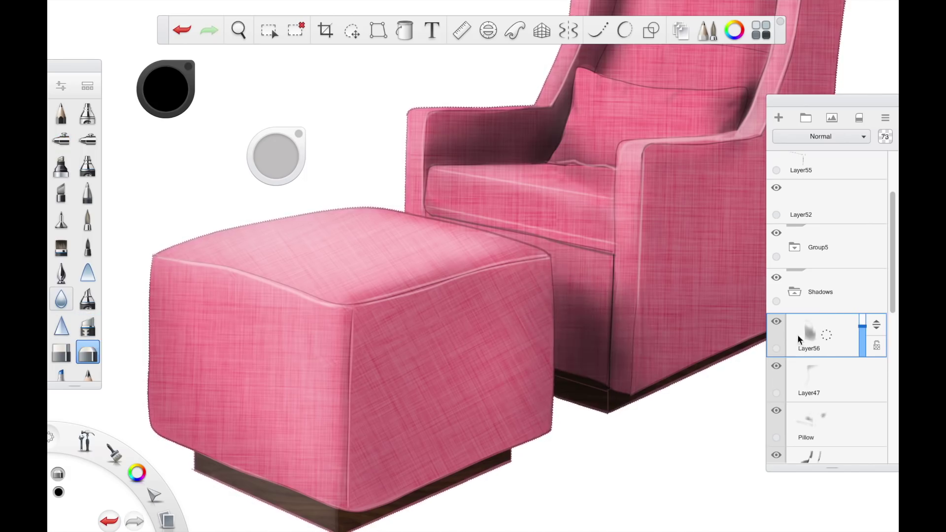
Step: Airbrush a narrow black shadow at size 37.7 along the seat cushion's underside, and pick the soft eraser
{"action": "key", "text": "e"}
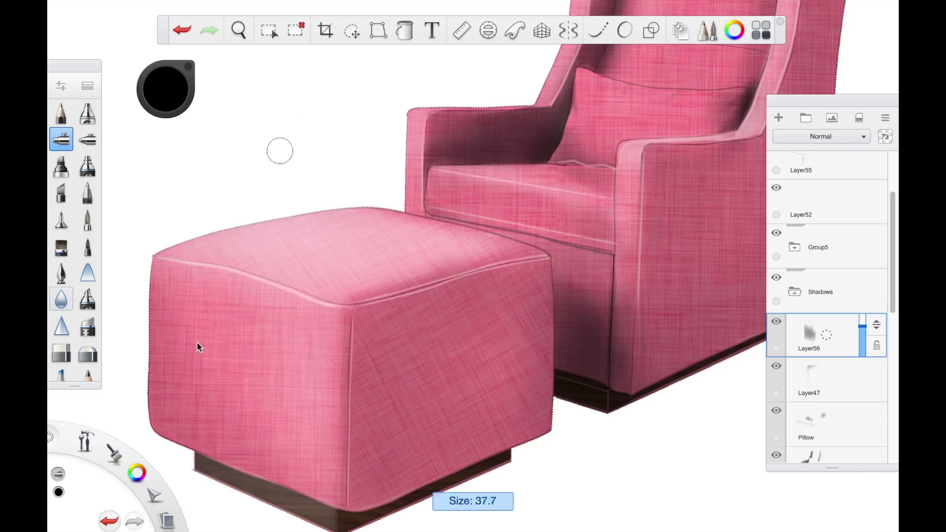
{"action": "left_click_drag", "start_coordinate": [582, 250], "coordinate": [471, 222]}
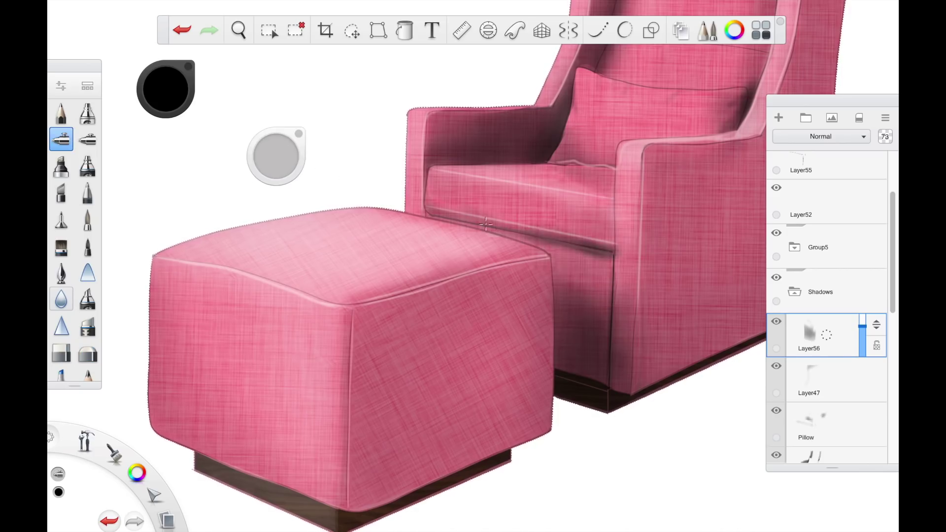
{"action": "key", "text": "1"}
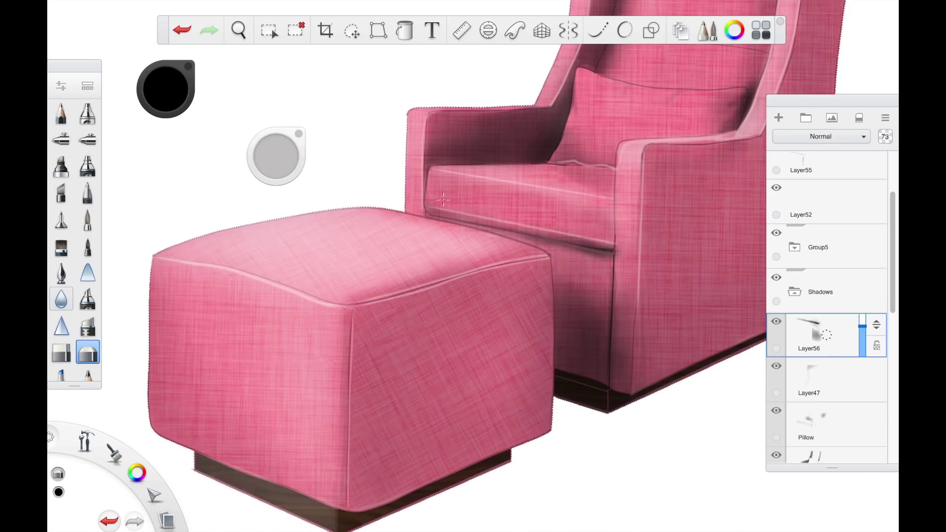
Step: On seam-line layer Layer55, rule a straight black line under the seat cushion and soften the seam lines with the soft eraser
{"action": "scroll", "coordinate": [785, 252], "scroll_direction": "up", "scroll_amount": 3}
{"action": "left_click", "coordinate": [785, 256]}
{"action": "key", "text": "e"}
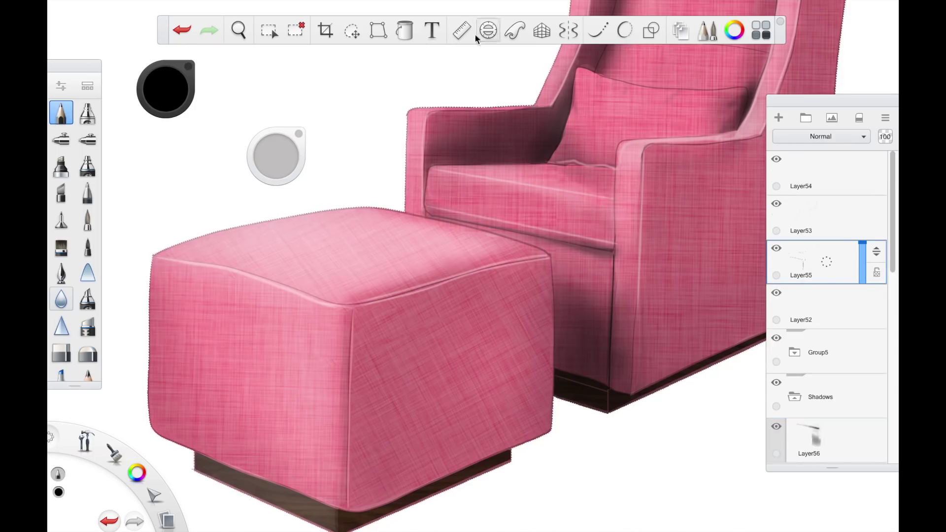
{"action": "left_click", "coordinate": [466, 34]}
{"action": "left_click_drag", "start_coordinate": [641, 372], "coordinate": [670, 290]}
{"action": "left_click_drag", "start_coordinate": [602, 244], "coordinate": [465, 210]}
{"action": "key", "text": "r"}
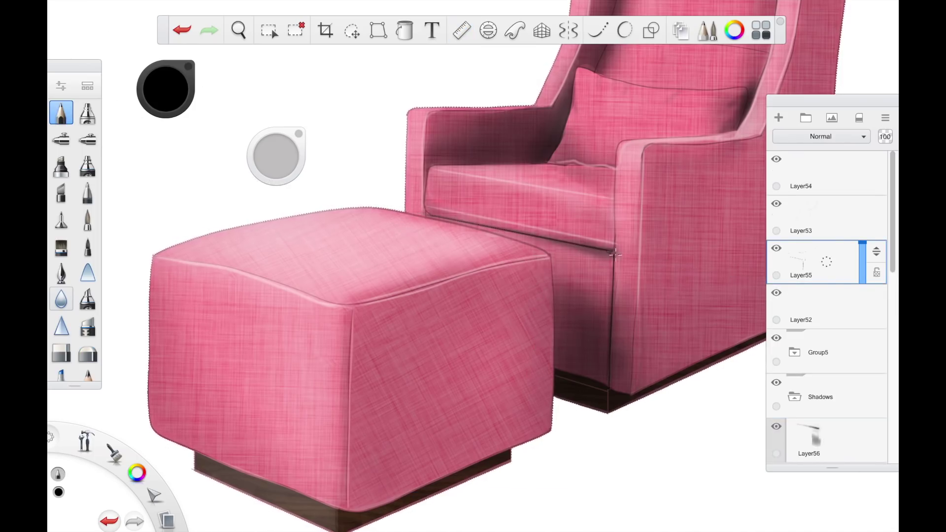
{"action": "scroll", "coordinate": [615, 254], "scroll_direction": "up", "scroll_amount": 5}
{"action": "left_click", "coordinate": [88, 354]}
{"action": "scroll", "coordinate": [448, 355], "scroll_direction": "down", "scroll_amount": 8}
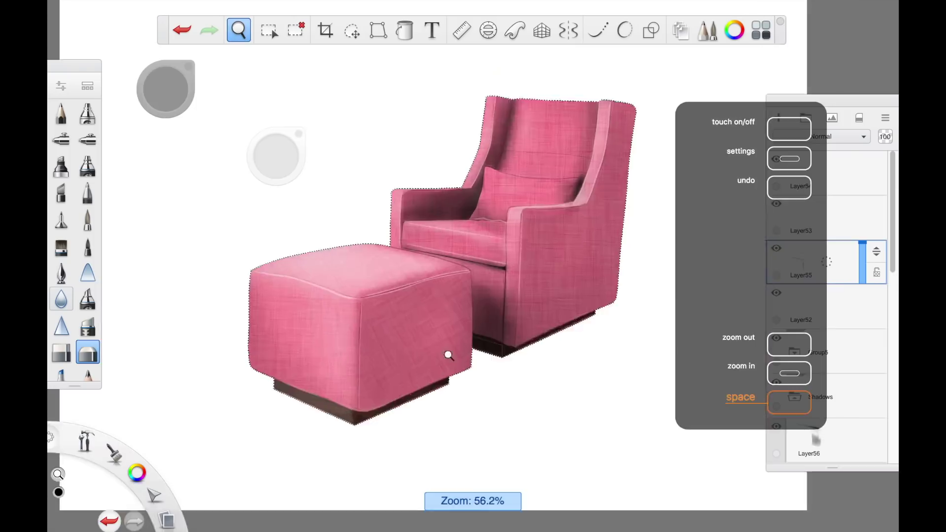
Step: Draw black contour lines around the seat cushion's side and back edges with steady stroke
{"action": "scroll", "coordinate": [448, 355], "scroll_direction": "up", "scroll_amount": 4}
{"action": "left_click", "coordinate": [61, 113]}
{"action": "key", "text": "ctrl+z"}
{"action": "left_click", "coordinate": [625, 30]}
{"action": "left_click_drag", "start_coordinate": [539, 215], "coordinate": [539, 273]}
{"action": "left_click", "coordinate": [61, 139]}
{"action": "left_click_drag", "start_coordinate": [271, 154], "coordinate": [264, 32]}
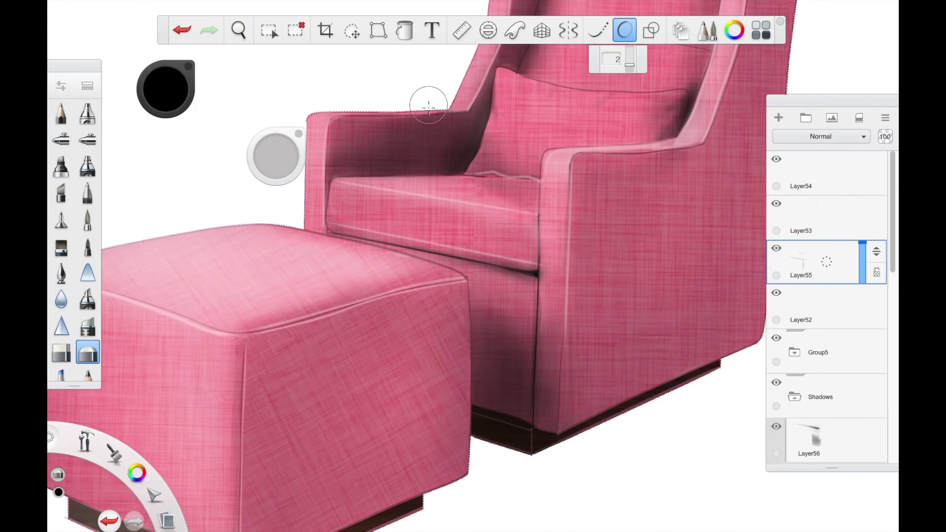
{"action": "key", "text": "ctrl+z"}
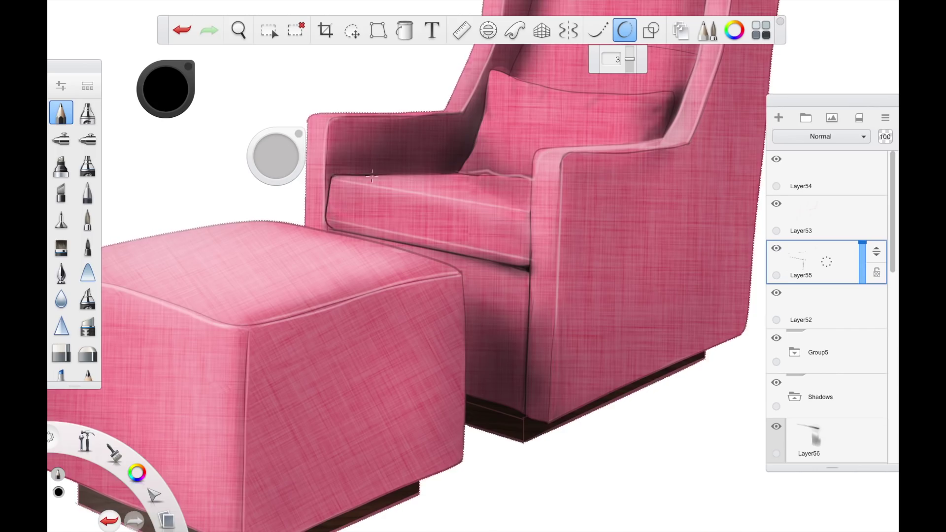
Step: Airbrush more black shadow along the chair's inner arm and the pillow's side on shadow layer Layer56
{"action": "scroll", "coordinate": [828, 306], "scroll_direction": "down", "scroll_amount": 5}
{"action": "left_click", "coordinate": [813, 294]}
{"action": "left_click", "coordinate": [61, 139]}
{"action": "left_click_drag", "start_coordinate": [165, 90], "coordinate": [169, 142]}
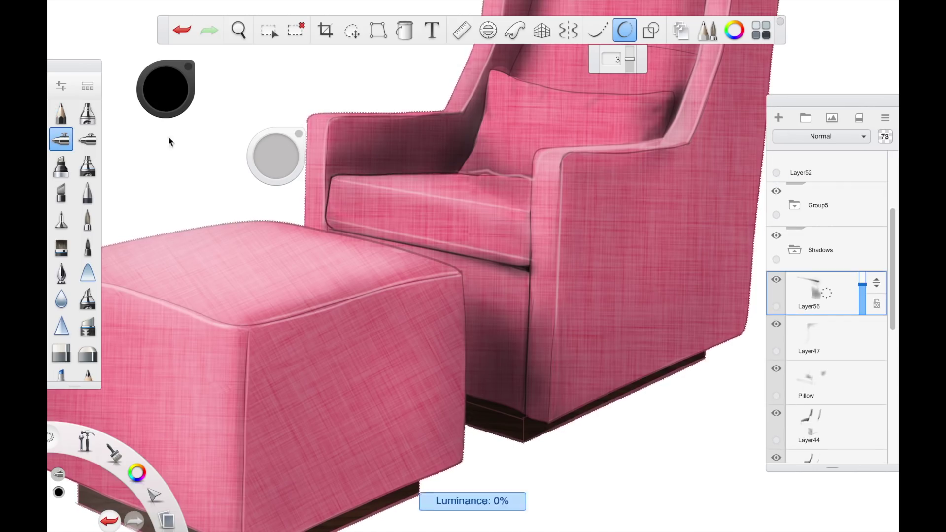
{"action": "mouse_move", "coordinate": [433, 171]}
{"action": "left_mouse_down"}
{"action": "mouse_move", "coordinate": [425, 171]}
{"action": "mouse_move", "coordinate": [486, 85]}
{"action": "left_mouse_up"}
{"action": "scroll", "coordinate": [482, 135], "scroll_direction": "up", "scroll_amount": 5}
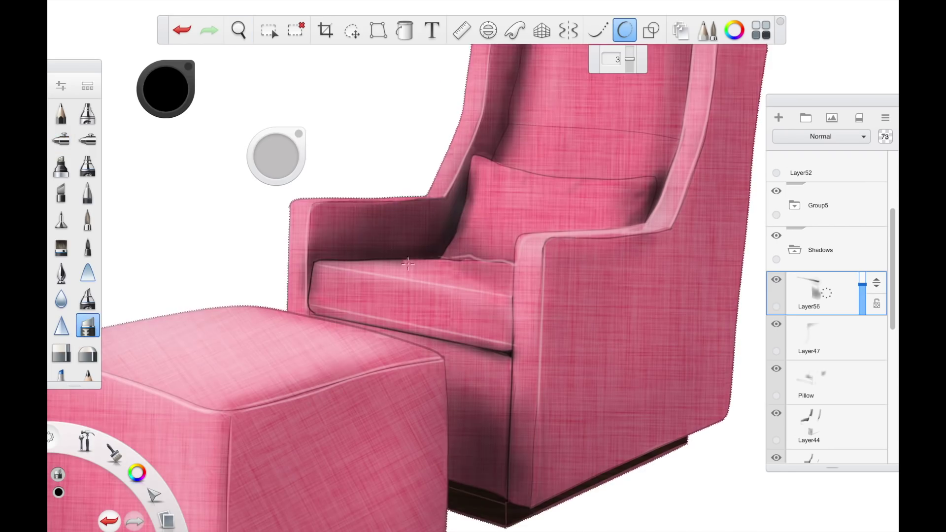
{"action": "left_click_drag", "start_coordinate": [463, 228], "coordinate": [474, 177]}
{"action": "left_click", "coordinate": [87, 352]}
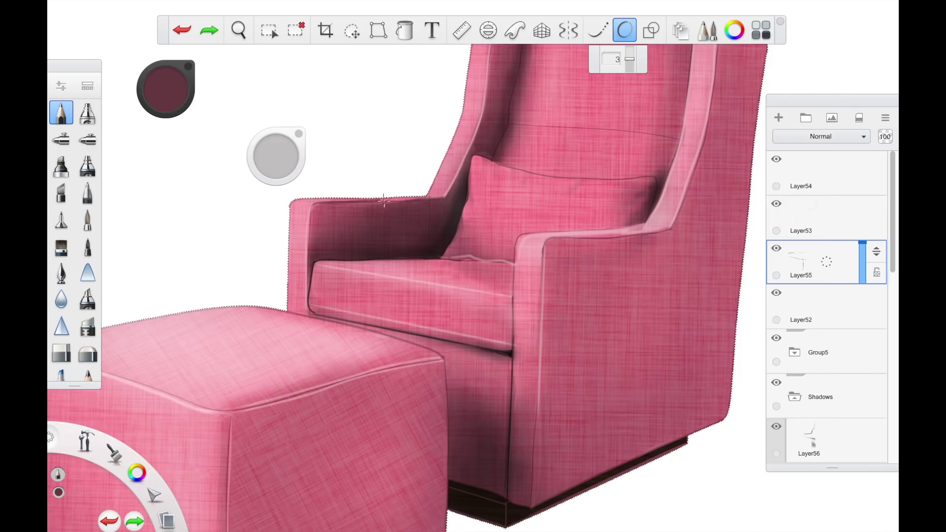
Step: Draw a dark seam line down the backrest's inner edge on Layer55 using a dark red sampled from the fabric
{"action": "key", "text": "ctrl+z"}
{"action": "mouse_move", "coordinate": [467, 147]}
{"action": "left_mouse_down"}
{"action": "mouse_move", "coordinate": [447, 197]}
{"action": "mouse_move", "coordinate": [439, 269]}
{"action": "left_mouse_up"}
{"action": "left_click", "coordinate": [496, 137], "text": "alt"}
{"action": "key", "text": "ctrl+z"}
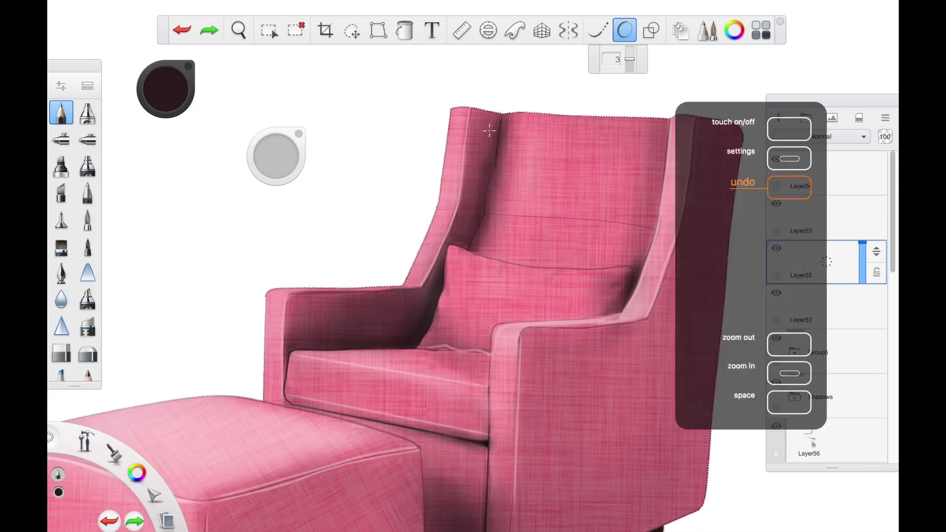
{"action": "left_click_drag", "start_coordinate": [501, 116], "coordinate": [494, 165]}
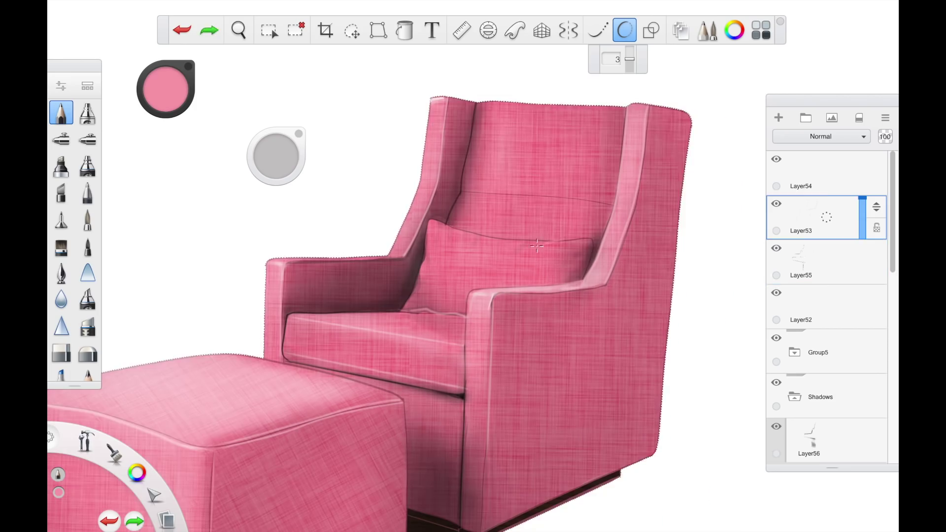
Step: Airbrush light pink highlights on the pillow's upper edge and the backrest's wing on Layer53
{"action": "left_click_drag", "start_coordinate": [276, 156], "coordinate": [258, 232]}
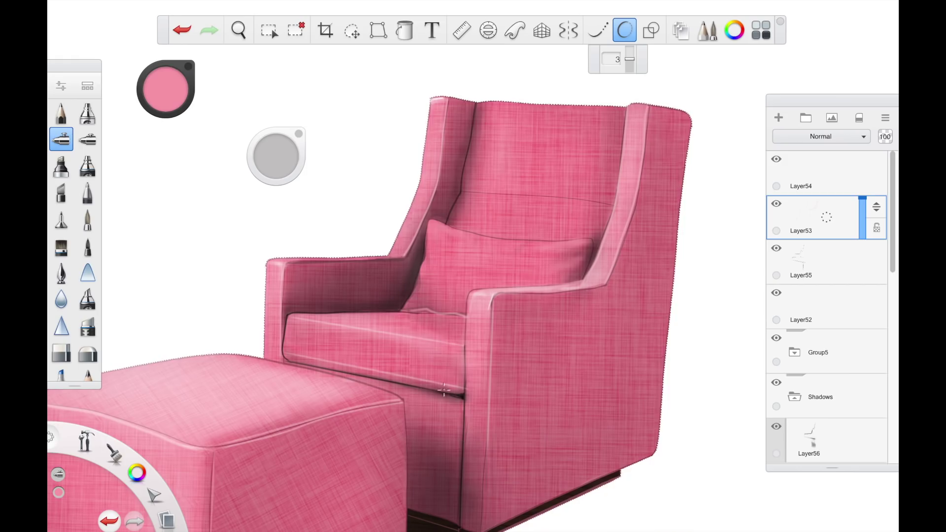
{"action": "left_click", "coordinate": [521, 250], "text": "alt"}
{"action": "left_click_drag", "start_coordinate": [541, 242], "coordinate": [578, 241]}
{"action": "key", "text": "ctrl+z"}
{"action": "left_click_drag", "start_coordinate": [448, 102], "coordinate": [445, 178]}
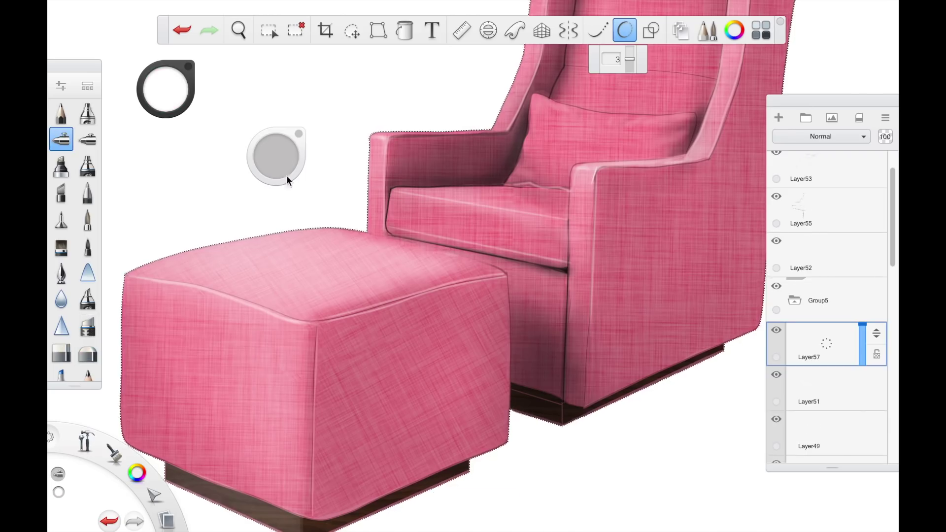
Step: Airbrush a soft white highlight across the ottoman's upper surface on highlight layer Layer57 and pick the hard eraser
{"action": "mouse_move", "coordinate": [321, 232]}
{"action": "left_mouse_down"}
{"action": "mouse_move", "coordinate": [468, 266]}
{"action": "mouse_move", "coordinate": [277, 227]}
{"action": "left_mouse_up"}
{"action": "left_click", "coordinate": [87, 326]}
{"action": "mouse_move", "coordinate": [372, 217]}
{"action": "left_mouse_down"}
{"action": "mouse_move", "coordinate": [527, 269]}
{"action": "mouse_move", "coordinate": [397, 231]}
{"action": "mouse_move", "coordinate": [522, 270]}
{"action": "mouse_move", "coordinate": [461, 261]}
{"action": "mouse_move", "coordinate": [503, 271]}
{"action": "left_mouse_up"}
{"action": "key", "text": "ctrl+z"}
{"action": "left_click", "coordinate": [61, 352]}
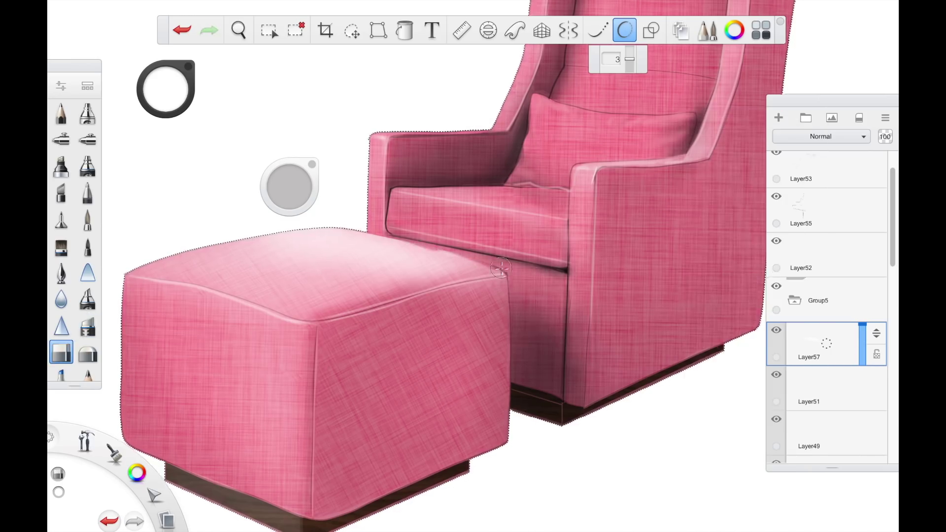
Step: Trim the white highlight along the ottoman's back edge using steady stroke, and rework the ottoman's side edge
{"action": "left_click", "coordinate": [598, 30]}
{"action": "left_click_drag", "start_coordinate": [438, 245], "coordinate": [485, 264]}
{"action": "key", "text": "ctrl+z"}
{"action": "left_click_drag", "start_coordinate": [377, 227], "coordinate": [499, 267]}
{"action": "mouse_move", "coordinate": [863, 326]}
{"action": "left_mouse_down"}
{"action": "mouse_move", "coordinate": [863, 349]}
{"action": "mouse_move", "coordinate": [862, 338]}
{"action": "left_mouse_up"}
{"action": "key", "text": "ctrl+z"}
{"action": "left_click", "coordinate": [61, 140]}
{"action": "mouse_move", "coordinate": [511, 290]}
{"action": "left_mouse_down"}
{"action": "mouse_move", "coordinate": [500, 482]}
{"action": "mouse_move", "coordinate": [516, 496]}
{"action": "left_mouse_up"}
{"action": "left_click", "coordinate": [88, 326]}
Step: Collect the seam-line layers in a group named Details and name the highlight group Highlights
{"action": "key", "text": "space"}
{"action": "left_click_drag", "start_coordinate": [893, 254], "coordinate": [892, 366]}
{"action": "left_click", "coordinate": [857, 350]}
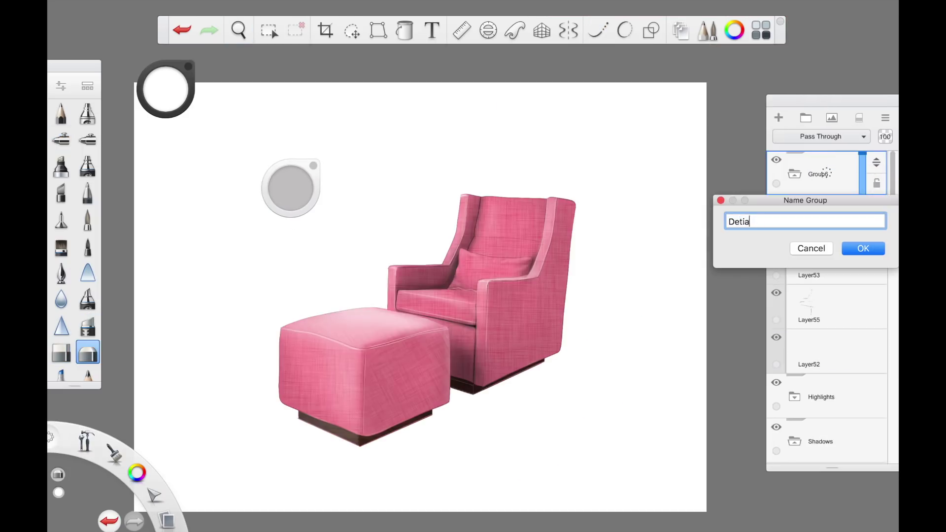
{"action": "key", "text": "Return"}
Step: Collapse the Details, Highlights and Shadows layer groups
{"action": "left_click", "coordinate": [795, 174]}
{"action": "left_click", "coordinate": [787, 266]}
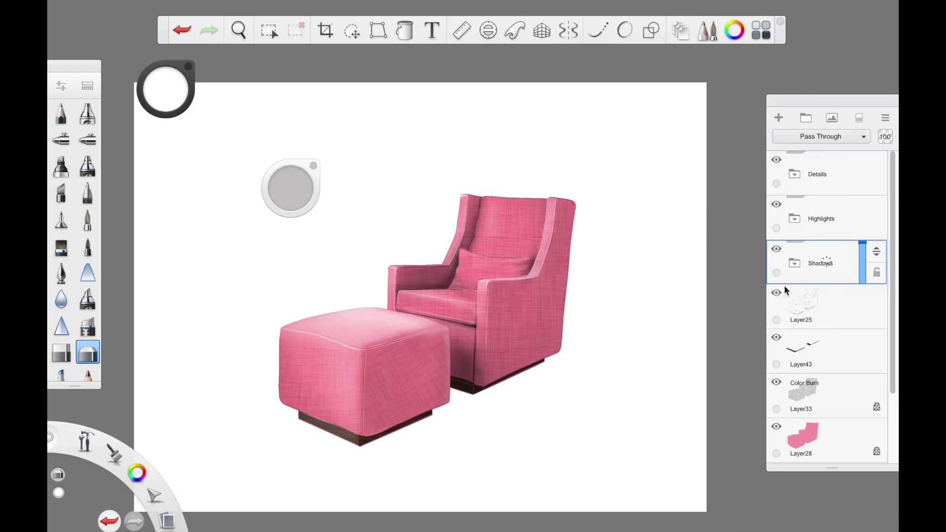
{"action": "mouse_move", "coordinate": [893, 364]}
{"action": "left_mouse_down"}
{"action": "mouse_move", "coordinate": [891, 401]}
{"action": "mouse_move", "coordinate": [891, 381]}
{"action": "left_mouse_up"}
{"action": "left_click", "coordinate": [884, 409]}
{"action": "left_click_drag", "start_coordinate": [893, 338], "coordinate": [893, 318]}
Step: Put all of the furniture's layers and layer groups into one group named Chair
{"action": "left_click", "coordinate": [845, 171]}
{"action": "left_click", "coordinate": [806, 117]}
{"action": "left_click", "coordinate": [860, 221]}
{"action": "mouse_move", "coordinate": [892, 282]}
{"action": "left_mouse_down"}
{"action": "mouse_move", "coordinate": [892, 372]}
{"action": "mouse_move", "coordinate": [893, 266]}
{"action": "left_mouse_up"}
{"action": "left_click", "coordinate": [831, 362], "text": "shift"}
{"action": "left_click_drag", "start_coordinate": [838, 172], "coordinate": [864, 175]}
{"action": "type", "text": "Chair"}
{"action": "key", "text": "Return"}
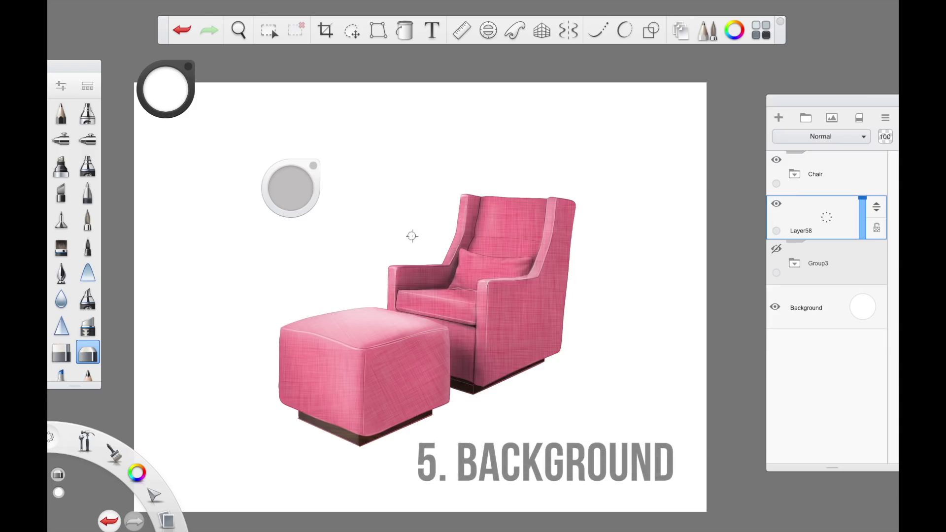
Step: Fill Layer58 beneath the Chair group with a solid pink sampled from the ottoman
{"action": "left_click", "coordinate": [357, 349], "text": "alt"}
{"action": "left_click", "coordinate": [405, 30]}
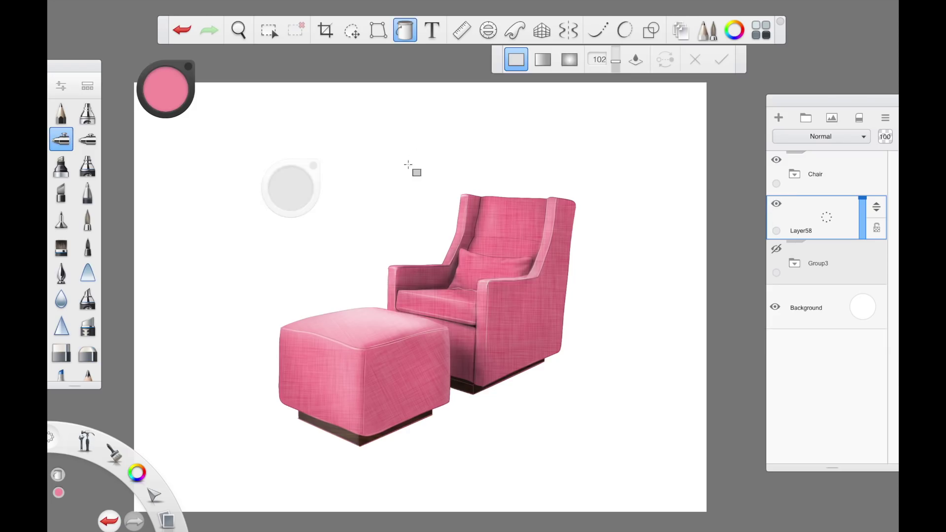
{"action": "left_click", "coordinate": [409, 167]}
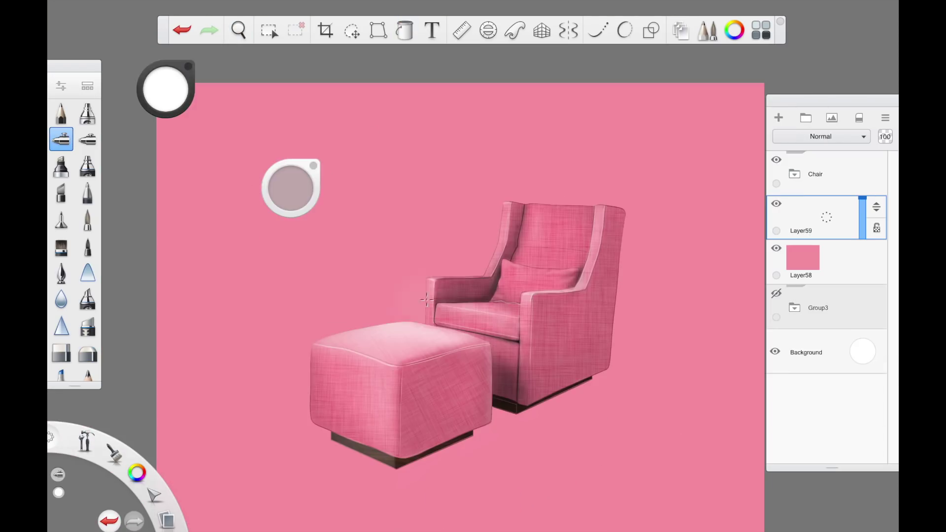
Step: Airbrush a large white glow behind the chair on Layer59 and set the layer's opacity to 66%
{"action": "left_click_drag", "start_coordinate": [385, 264], "coordinate": [399, 274]}
{"action": "scroll", "coordinate": [427, 292], "scroll_direction": "up", "scroll_amount": 1}
{"action": "left_click_drag", "start_coordinate": [862, 198], "coordinate": [863, 212]}
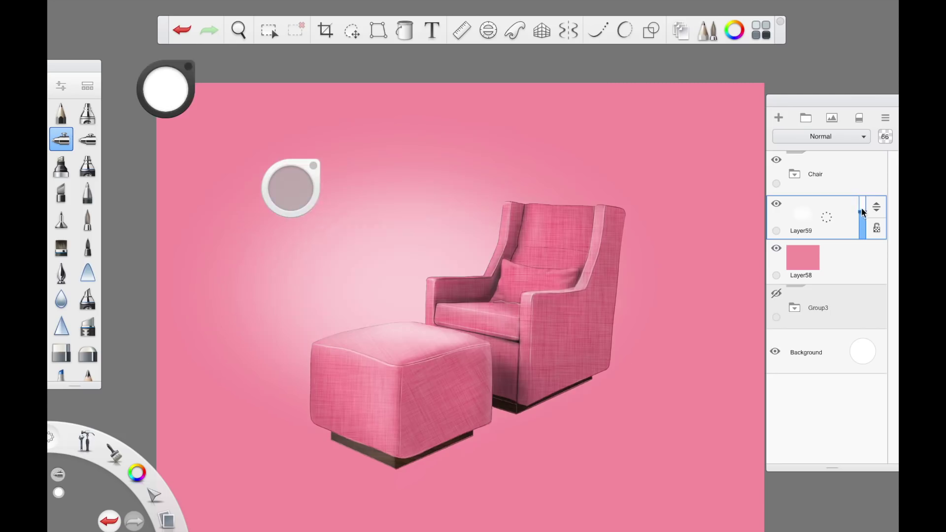
Step: Airbrush a broad black floor shadow on new layer Layer60 and position it beneath the chair and ottoman
{"action": "left_click", "coordinate": [778, 118]}
{"action": "left_click_drag", "start_coordinate": [161, 95], "coordinate": [162, 143]}
{"action": "left_click_drag", "start_coordinate": [397, 476], "coordinate": [594, 390]}
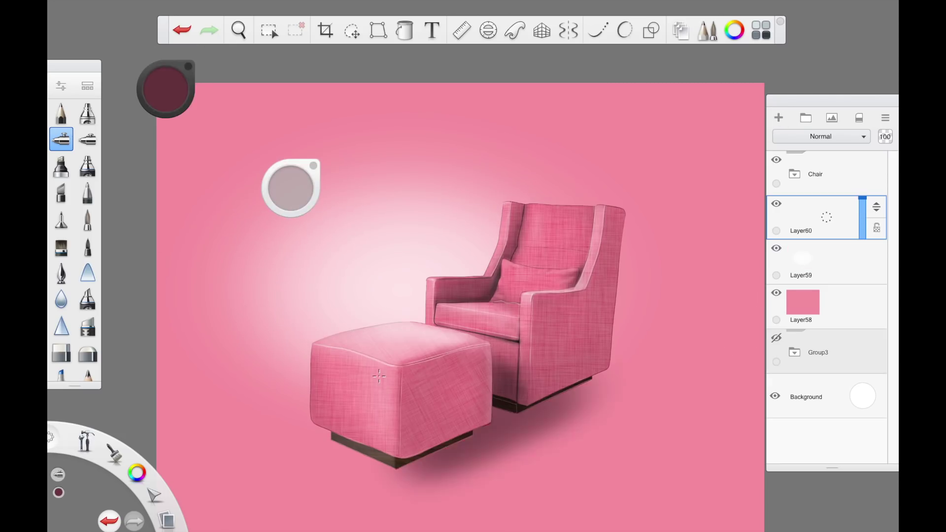
{"action": "key", "text": "ctrl+z"}
{"action": "left_click", "coordinate": [166, 93]}
{"action": "left_click_drag", "start_coordinate": [166, 132], "coordinate": [166, 140]}
{"action": "left_click_drag", "start_coordinate": [407, 465], "coordinate": [574, 405]}
{"action": "key", "text": "v"}
{"action": "mouse_move", "coordinate": [494, 340]}
{"action": "left_mouse_down"}
{"action": "mouse_move", "coordinate": [587, 324]}
{"action": "mouse_move", "coordinate": [607, 346]}
{"action": "mouse_move", "coordinate": [501, 330]}
{"action": "mouse_move", "coordinate": [448, 203]}
{"action": "left_mouse_up"}
{"action": "key", "text": "Escape"}
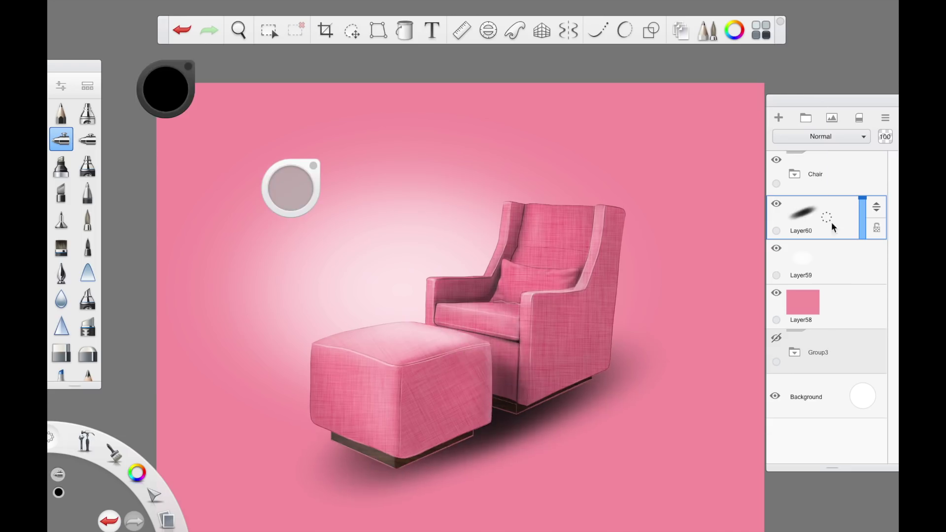
Step: Add layer Layer61 to the Details group and lower the opacity of line-drawing layer Layer25
{"action": "left_click", "coordinate": [795, 174]}
{"action": "left_click", "coordinate": [802, 219]}
{"action": "left_click", "coordinate": [829, 262]}
{"action": "left_click", "coordinate": [779, 117]}
{"action": "left_click_drag", "start_coordinate": [507, 386], "coordinate": [543, 345]}
{"action": "left_click_drag", "start_coordinate": [893, 264], "coordinate": [893, 372]}
{"action": "left_click", "coordinate": [826, 294]}
{"action": "left_click_drag", "start_coordinate": [863, 296], "coordinate": [864, 308]}
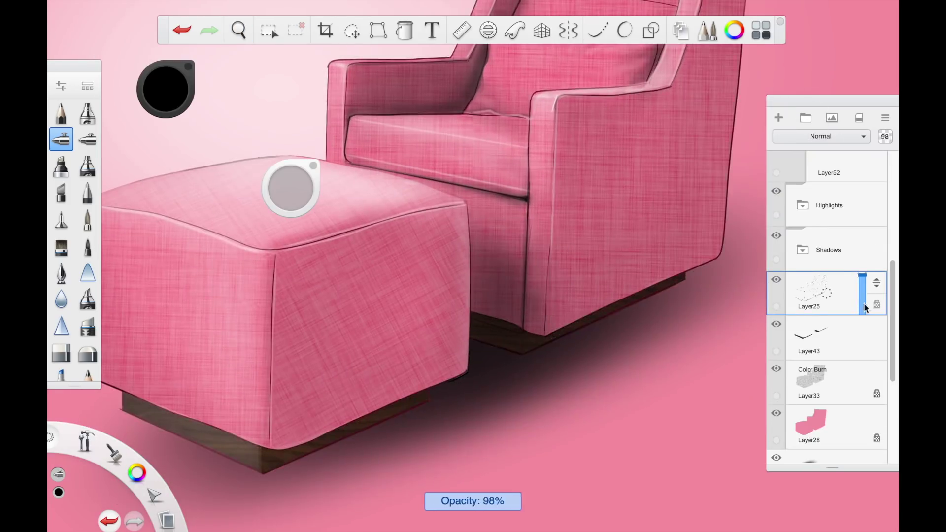
Step: Rule straight black pencil lines along the lower edges of both wood bases on Layer61
{"action": "left_click_drag", "start_coordinate": [892, 373], "coordinate": [892, 264]}
{"action": "left_click", "coordinate": [829, 262]}
{"action": "left_click", "coordinate": [462, 30]}
{"action": "left_click_drag", "start_coordinate": [409, 238], "coordinate": [274, 500]}
{"action": "left_click_drag", "start_coordinate": [671, 291], "coordinate": [668, 325]}
{"action": "left_click", "coordinate": [61, 113]}
{"action": "left_click_drag", "start_coordinate": [430, 400], "coordinate": [263, 475]}
{"action": "left_click_drag", "start_coordinate": [667, 325], "coordinate": [683, 311]}
{"action": "left_click_drag", "start_coordinate": [687, 279], "coordinate": [516, 360]}
Step: Select the silhouette of the chair and ottoman, and return to Layer61 with the airbrush
{"action": "left_click", "coordinate": [598, 30]}
{"action": "left_click_drag", "start_coordinate": [892, 212], "coordinate": [892, 375]}
{"action": "left_click", "coordinate": [828, 275]}
{"action": "left_click", "coordinate": [270, 30]}
{"action": "left_click", "coordinate": [570, 59]}
{"action": "left_click", "coordinate": [830, 263]}
{"action": "left_click", "coordinate": [61, 139]}
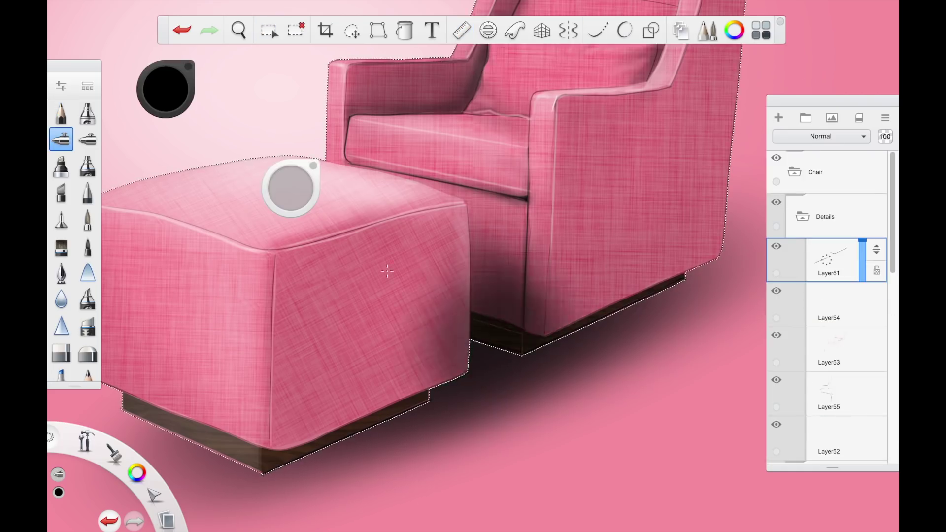
Step: Airbrush black shadow onto the wood bases of the chair and ottoman within the selection on Layer61
{"action": "left_click_drag", "start_coordinate": [547, 330], "coordinate": [709, 251]}
{"action": "left_click", "coordinate": [88, 326]}
{"action": "mouse_move", "coordinate": [513, 313]}
{"action": "left_mouse_down"}
{"action": "mouse_move", "coordinate": [582, 224]}
{"action": "mouse_move", "coordinate": [637, 281]}
{"action": "mouse_move", "coordinate": [475, 301]}
{"action": "mouse_move", "coordinate": [456, 361]}
{"action": "mouse_move", "coordinate": [445, 235]}
{"action": "mouse_move", "coordinate": [351, 413]}
{"action": "left_mouse_up"}
{"action": "key", "text": "e"}
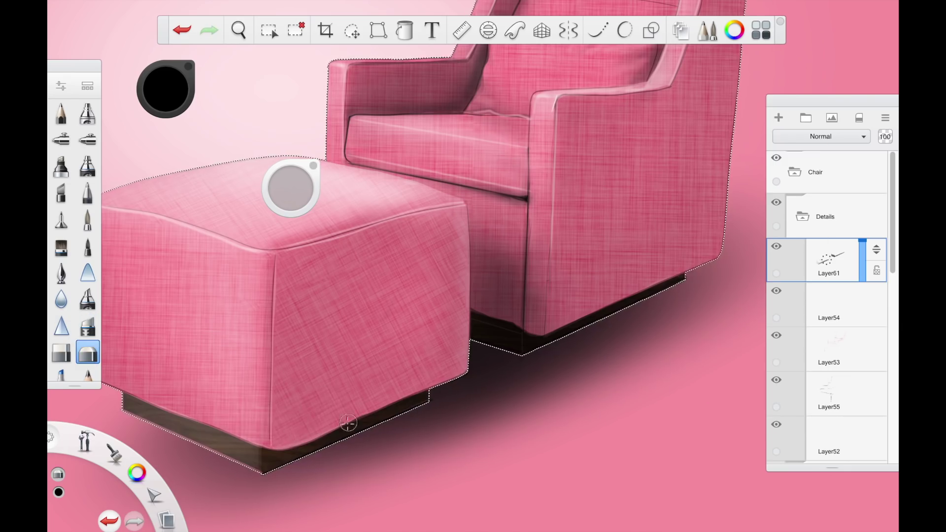
Step: Clear the selection and touch up the ottoman base's edge lines with the pencil and soft eraser
{"action": "key", "text": "ctrl+d"}
{"action": "key", "text": "e"}
{"action": "left_click", "coordinate": [60, 118]}
{"action": "key", "text": "e"}
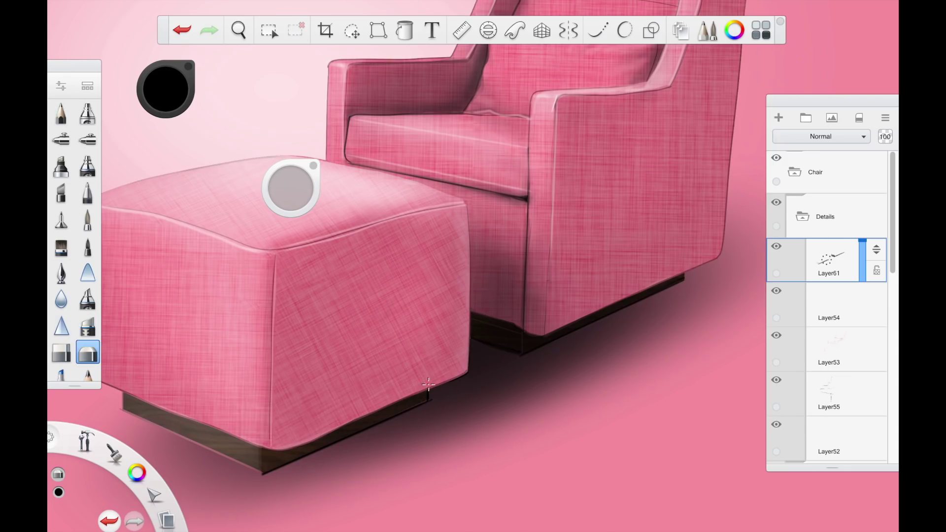
{"action": "key", "text": "r"}
{"action": "mouse_move", "coordinate": [250, 458]}
{"action": "left_mouse_down"}
{"action": "mouse_move", "coordinate": [336, 355]}
{"action": "mouse_move", "coordinate": [208, 306]}
{"action": "left_mouse_up"}
{"action": "key", "text": "e"}
Step: Paint narrow black contact shadows beneath both bases on new layer Layer62 and set its opacity to 49%
{"action": "left_click", "coordinate": [336, 355], "text": "alt"}
{"action": "key", "text": "r"}
{"action": "left_click", "coordinate": [90, 331]}
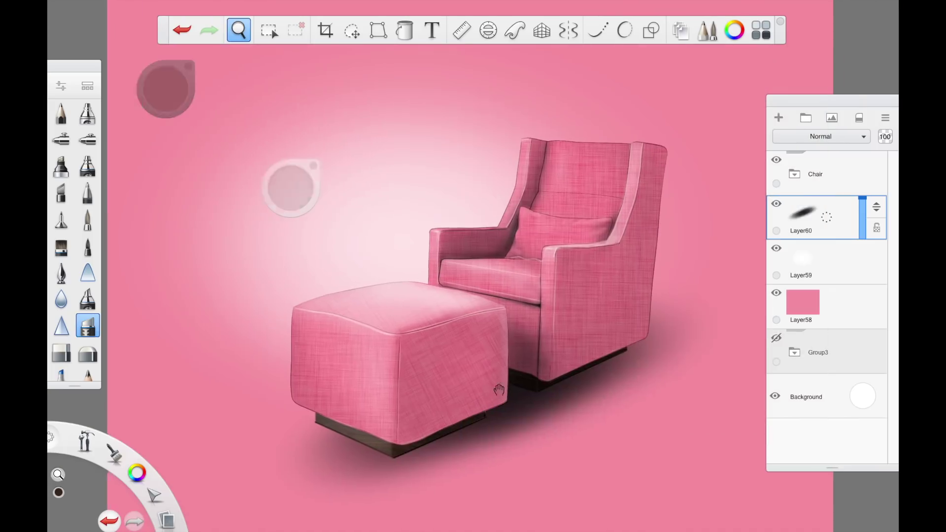
{"action": "left_click_drag", "start_coordinate": [165, 88], "coordinate": [165, 89]}
{"action": "left_click_drag", "start_coordinate": [290, 187], "coordinate": [262, 297]}
{"action": "left_click_drag", "start_coordinate": [318, 421], "coordinate": [396, 458]}
{"action": "left_click_drag", "start_coordinate": [395, 459], "coordinate": [470, 426]}
{"action": "left_click_drag", "start_coordinate": [318, 421], "coordinate": [344, 435]}
{"action": "key", "text": "ctrl+z"}
{"action": "key", "text": "ctrl+z"}
{"action": "key", "text": "ctrl+z"}
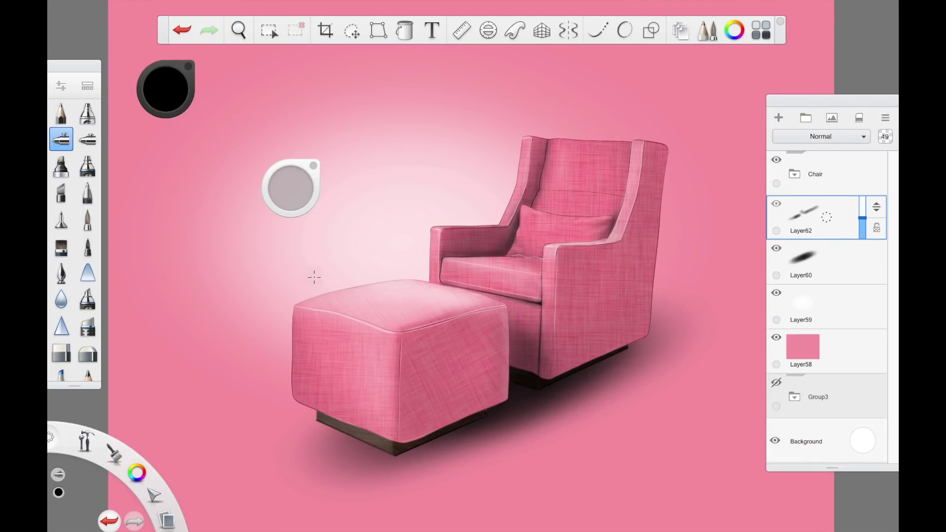
Step: Draw a thin white circle behind the chair on new layer Layer63 with the ellipse guide, and pick the soft eraser
{"action": "left_click", "coordinate": [488, 30]}
{"action": "mouse_move", "coordinate": [365, 383]}
{"action": "left_mouse_down"}
{"action": "mouse_move", "coordinate": [423, 241]}
{"action": "mouse_move", "coordinate": [414, 214]}
{"action": "left_mouse_up"}
{"action": "left_click", "coordinate": [61, 113]}
{"action": "left_click", "coordinate": [166, 89]}
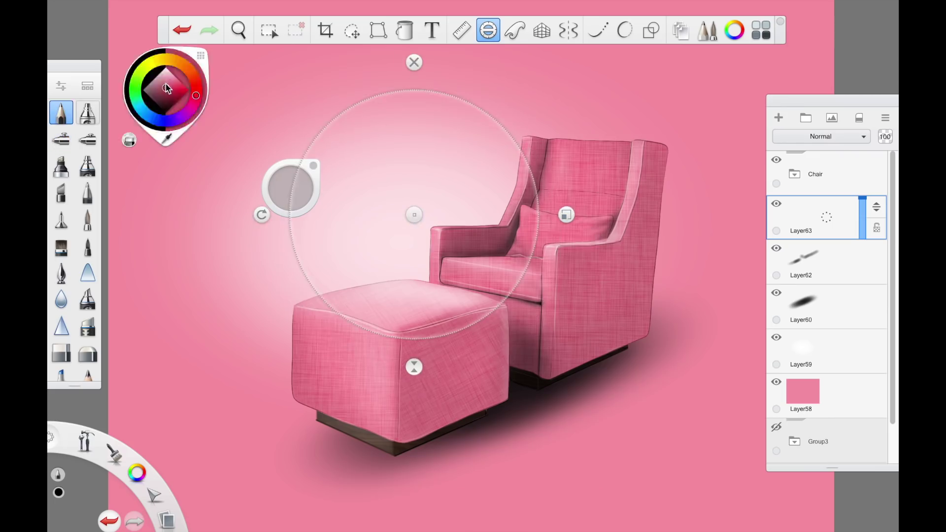
{"action": "left_click", "coordinate": [165, 66]}
{"action": "mouse_move", "coordinate": [301, 160]}
{"action": "left_mouse_down"}
{"action": "mouse_move", "coordinate": [528, 171]}
{"action": "mouse_move", "coordinate": [302, 159]}
{"action": "left_mouse_up"}
{"action": "left_click", "coordinate": [488, 30]}
{"action": "left_click", "coordinate": [88, 352]}
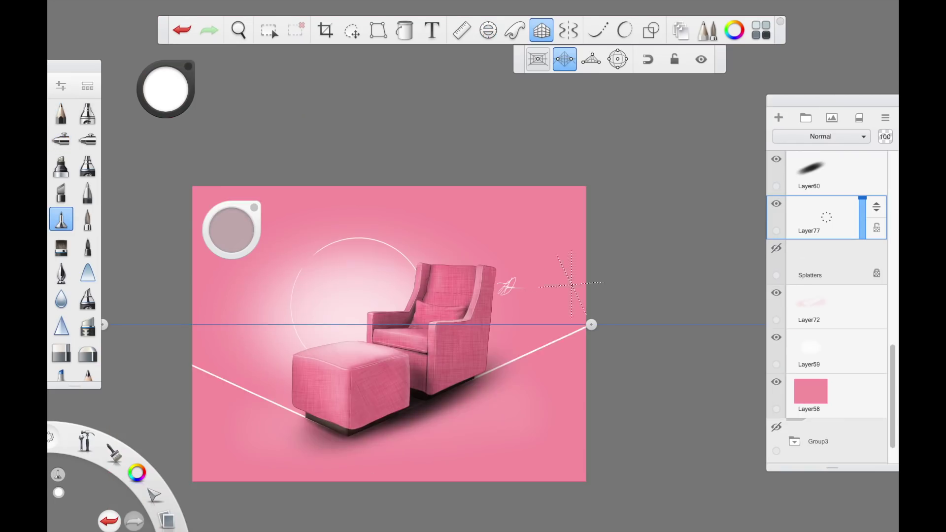
Step: Draw a white two-point perspective grid of thin floor lines up to the horizon on Layer77
{"action": "left_click", "coordinate": [88, 192]}
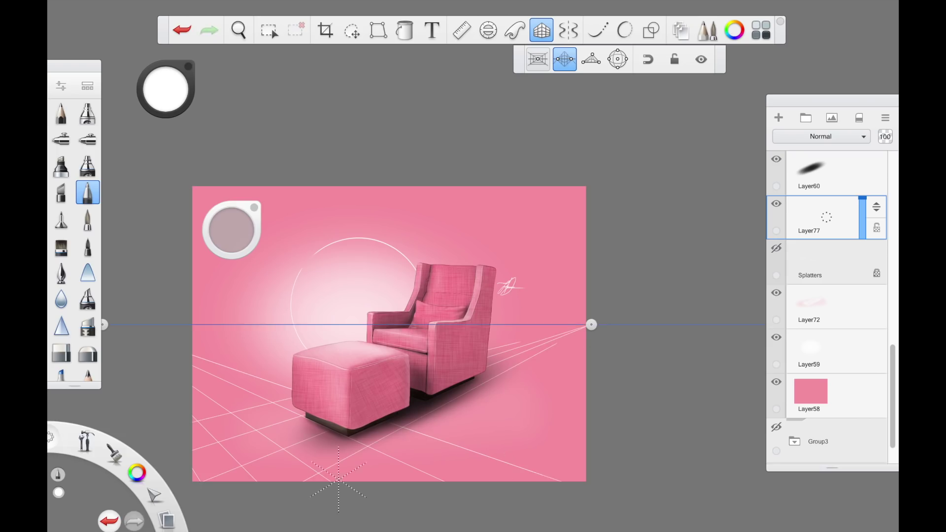
{"action": "left_click_drag", "start_coordinate": [192, 346], "coordinate": [586, 441]}
{"action": "key", "text": "ctrl+z"}
{"action": "left_click_drag", "start_coordinate": [192, 340], "coordinate": [587, 370]}
{"action": "left_click_drag", "start_coordinate": [192, 340], "coordinate": [587, 405]}
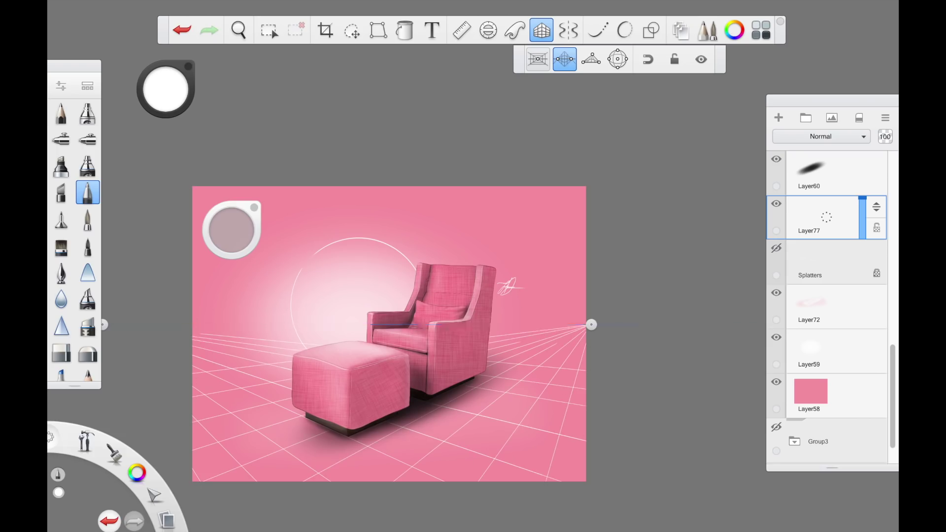
{"action": "key", "text": "ctrl+z"}
{"action": "key", "text": "ctrl+y"}
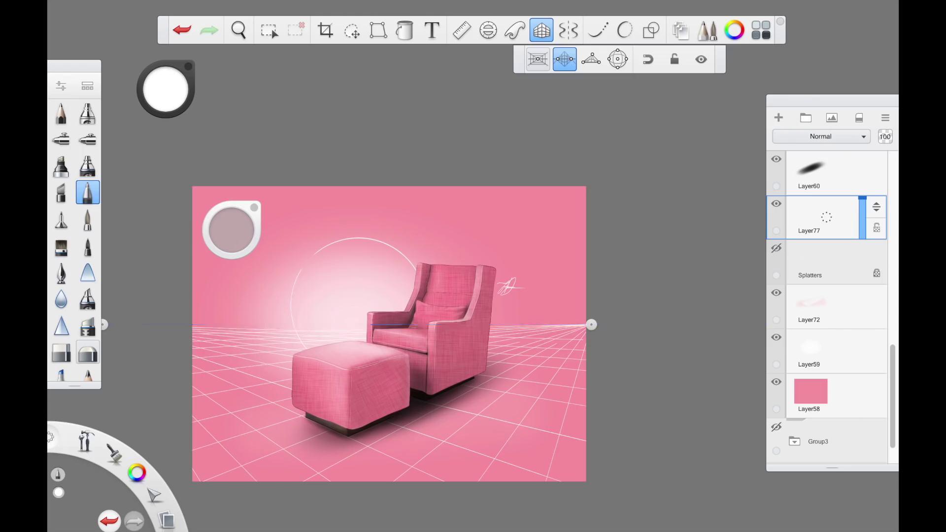
Step: Turn off the perspective guide, fade the grid lines near the horizon and set Layer77's opacity to 64%
{"action": "left_click", "coordinate": [542, 30]}
{"action": "left_click", "coordinate": [777, 337]}
{"action": "left_click", "coordinate": [777, 337]}
{"action": "key", "text": "s"}
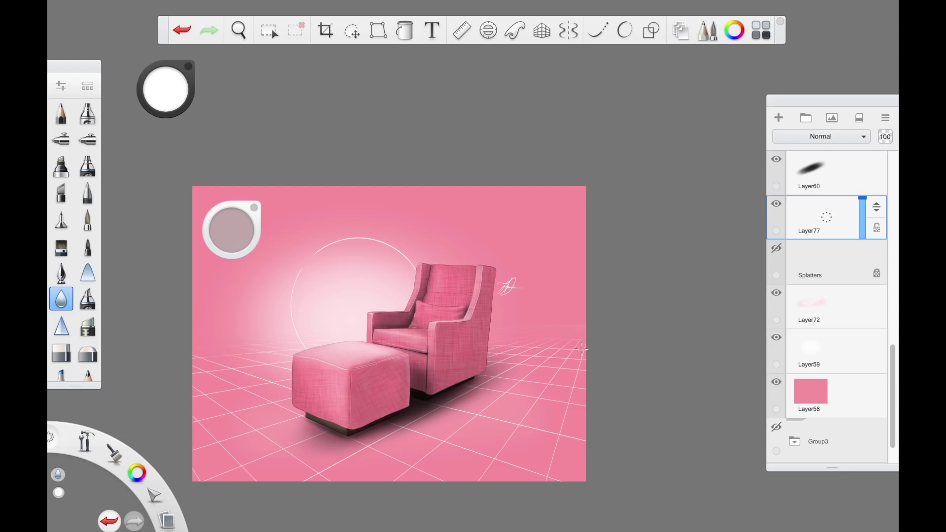
{"action": "left_click_drag", "start_coordinate": [863, 199], "coordinate": [862, 215]}
Step: Airbrush a white glow on new layer Layer78, stretch it along the horizon and set its opacity to 29%
{"action": "left_click", "coordinate": [779, 117]}
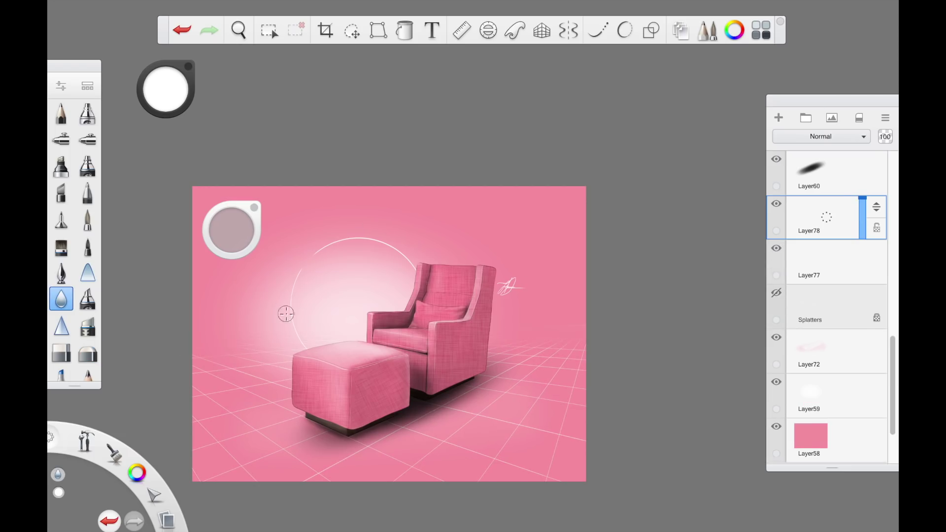
{"action": "left_click", "coordinate": [61, 139]}
{"action": "left_click_drag", "start_coordinate": [233, 215], "coordinate": [233, 234]}
{"action": "left_click", "coordinate": [361, 329]}
{"action": "key", "text": "v"}
{"action": "mouse_move", "coordinate": [380, 256]}
{"action": "left_mouse_down"}
{"action": "mouse_move", "coordinate": [451, 266]}
{"action": "mouse_move", "coordinate": [441, 319]}
{"action": "left_mouse_up"}
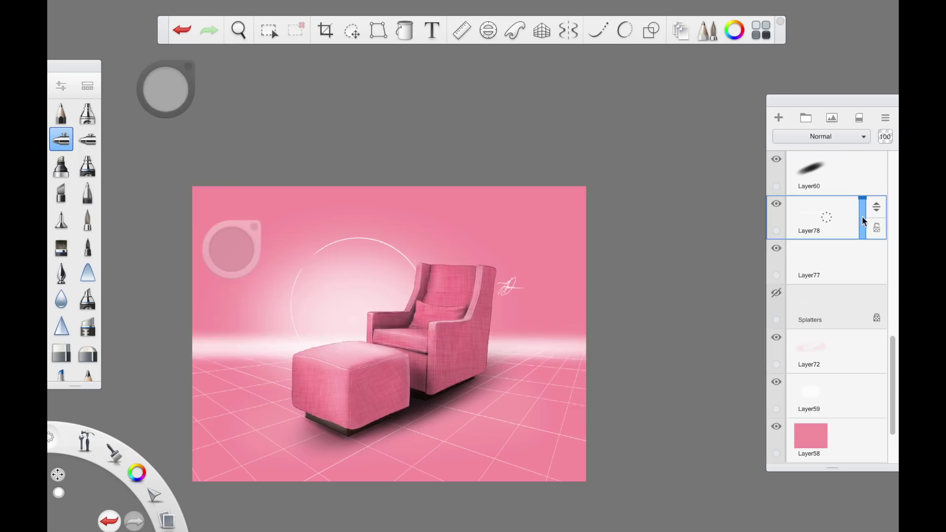
{"action": "left_click_drag", "start_coordinate": [863, 218], "coordinate": [863, 226]}
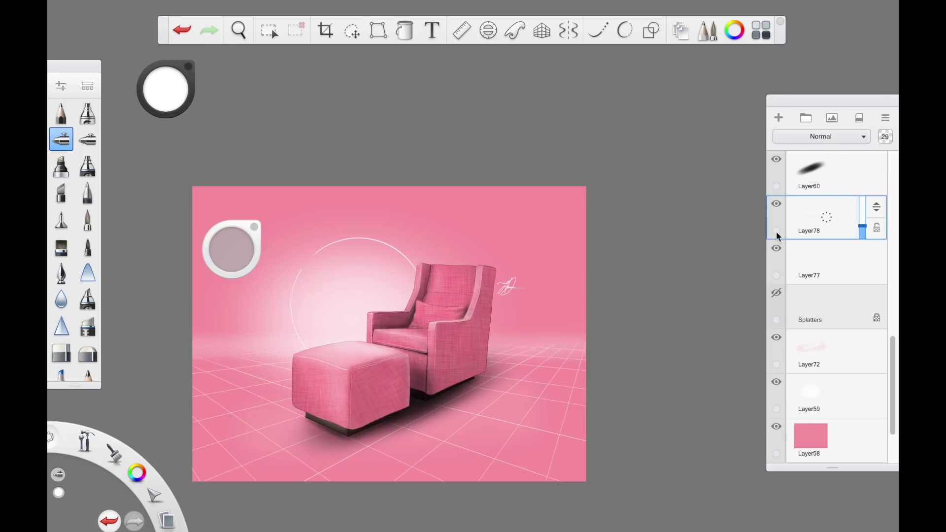
Step: Soften the outer end of the horizon glow on Layer78 with the soft eraser
{"action": "left_click", "coordinate": [783, 254]}
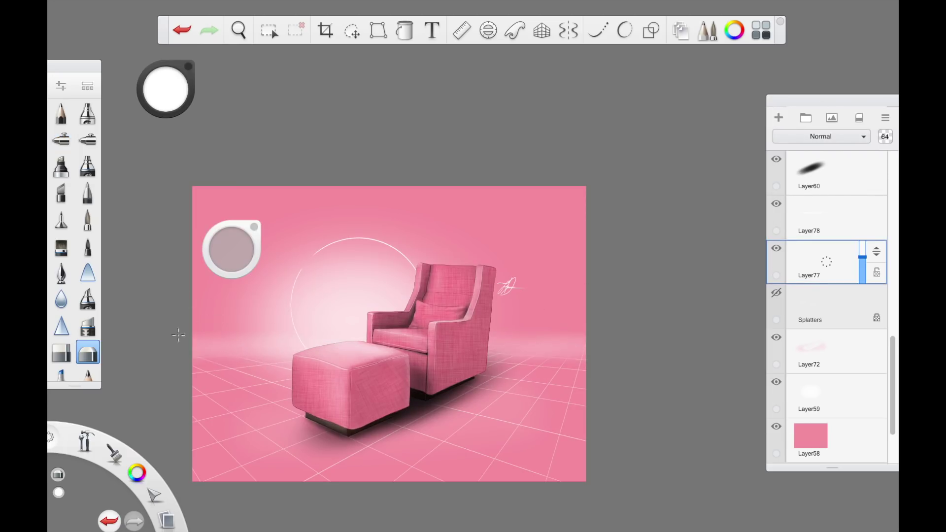
{"action": "left_click", "coordinate": [816, 217]}
{"action": "left_click_drag", "start_coordinate": [197, 346], "coordinate": [217, 345]}
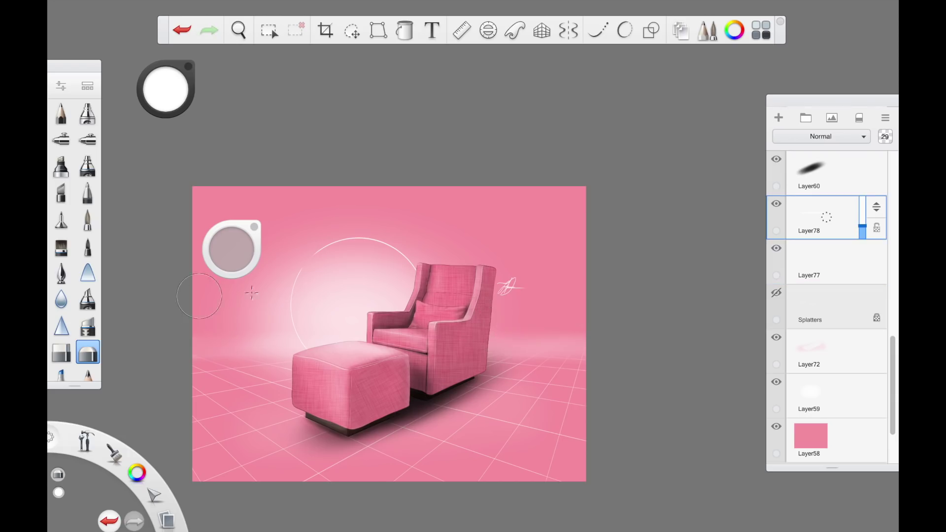
{"action": "double_click", "coordinate": [238, 30]}
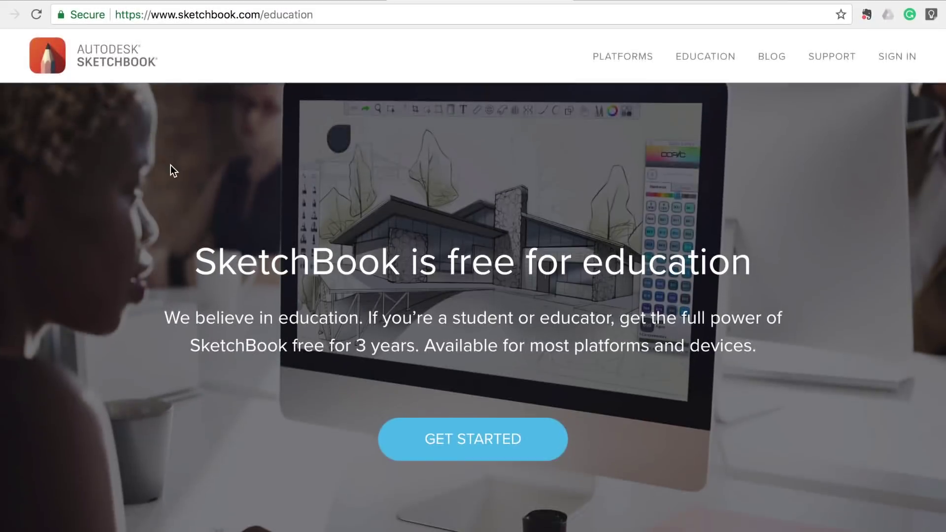
Step: Review the sign-up steps for free student access on the SketchBook education web page
{"action": "scroll", "coordinate": [171, 164], "scroll_direction": "down", "scroll_amount": 9}
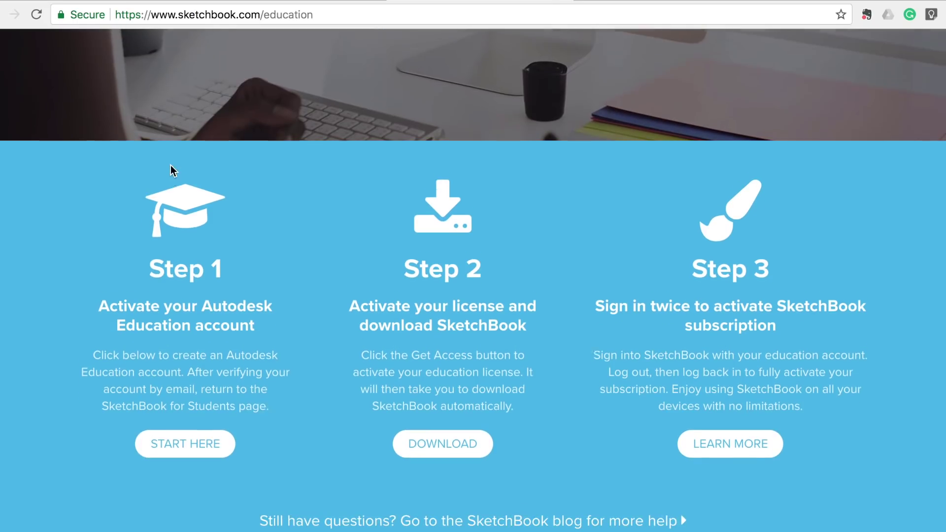